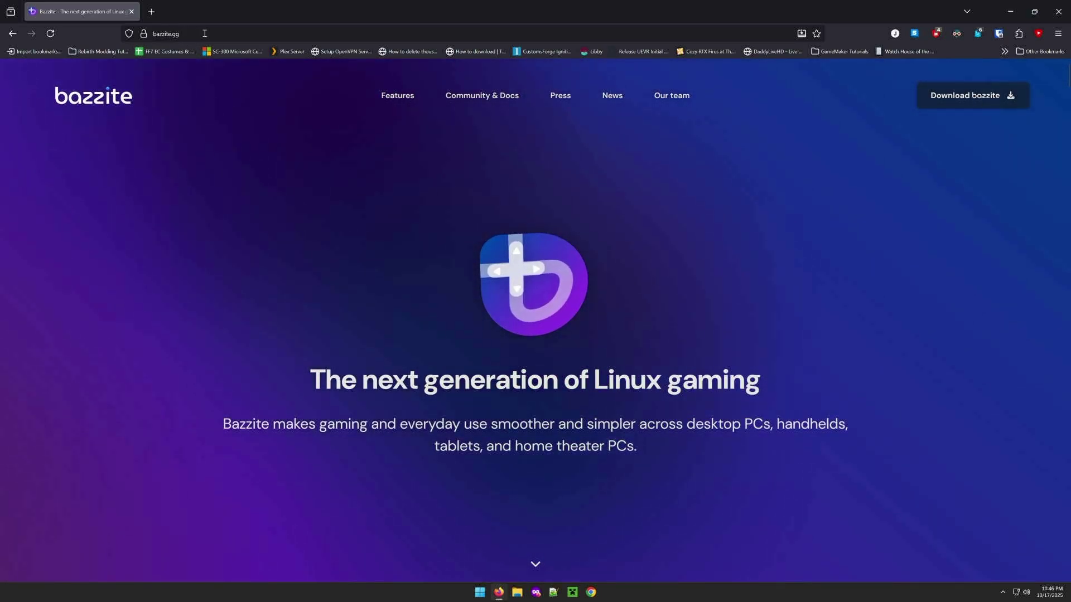
Fill the Bazzite download form with Desktop, Nvidia (RTX Series), GNOME and no Gaming Mode.
{"action": "left_click", "coordinate": [970, 95]}
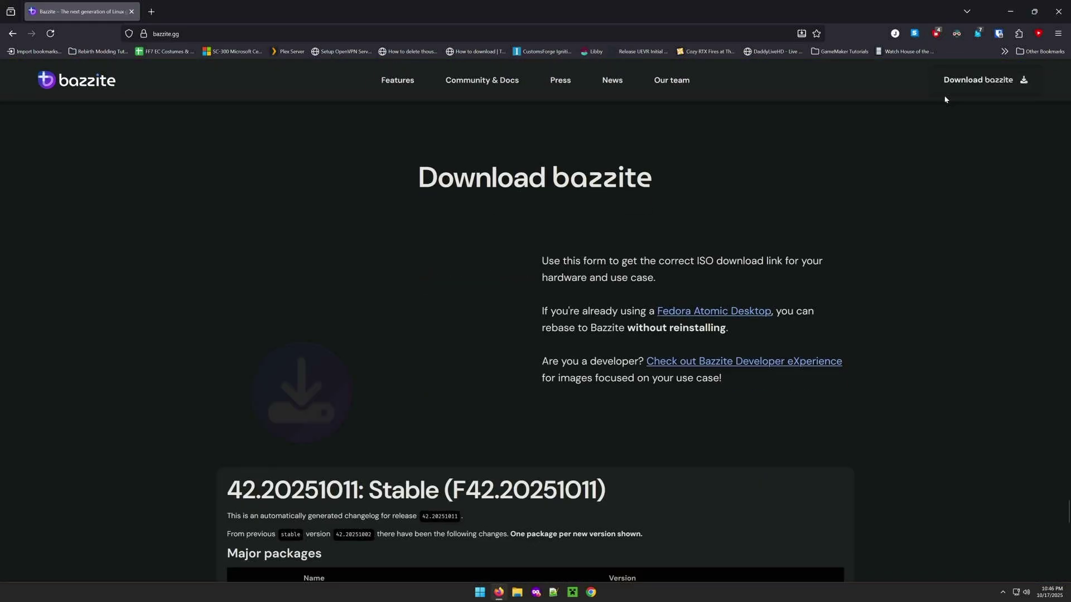
{"action": "scroll", "coordinate": [390, 323], "scroll_direction": "down", "scroll_amount": 1}
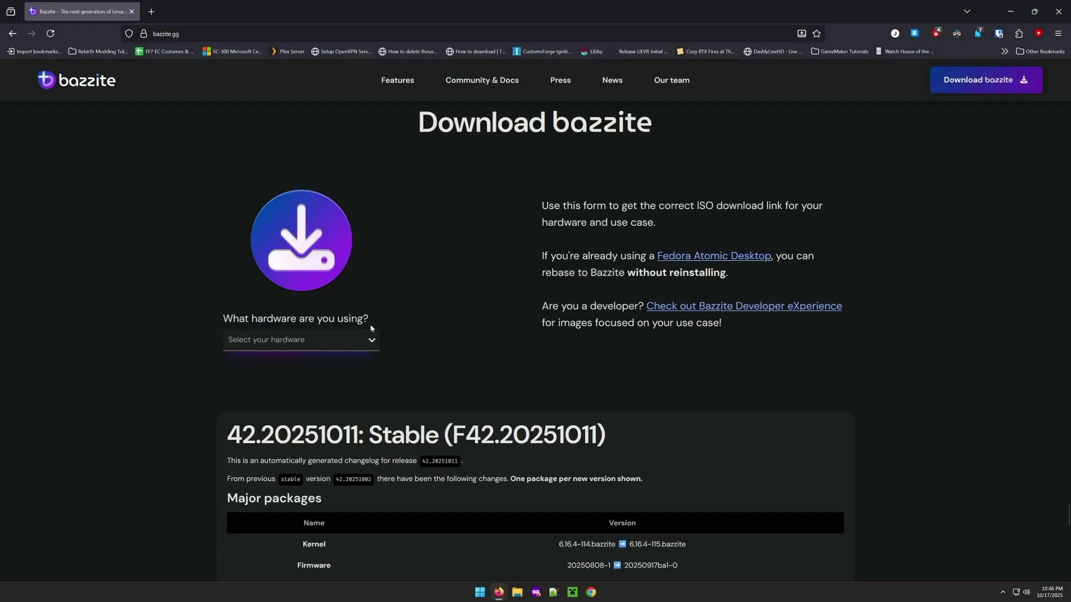
{"action": "left_click", "coordinate": [258, 341]}
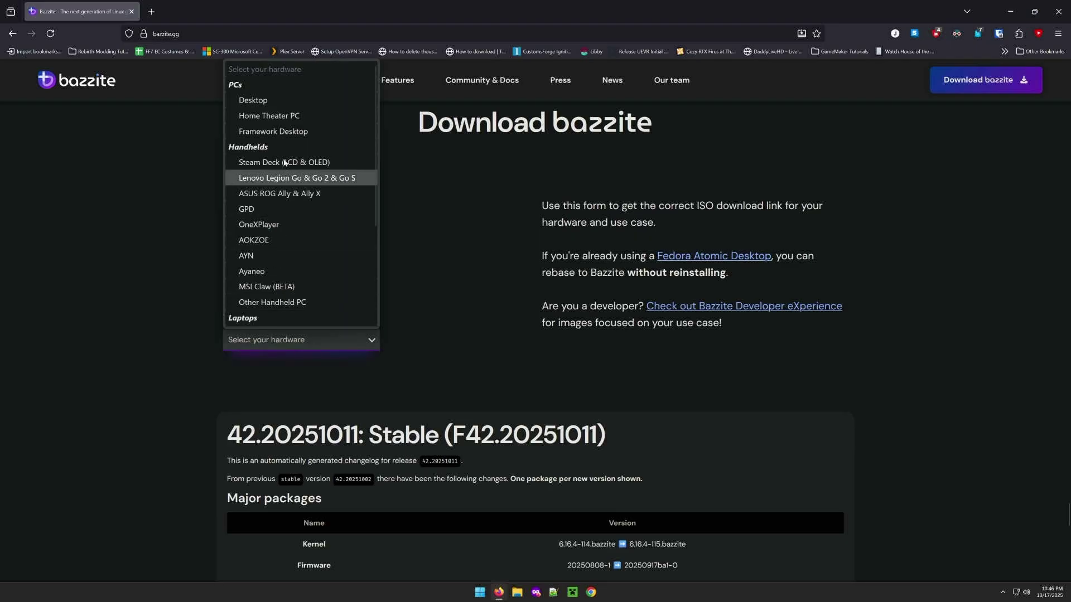
{"action": "left_click", "coordinate": [266, 104]}
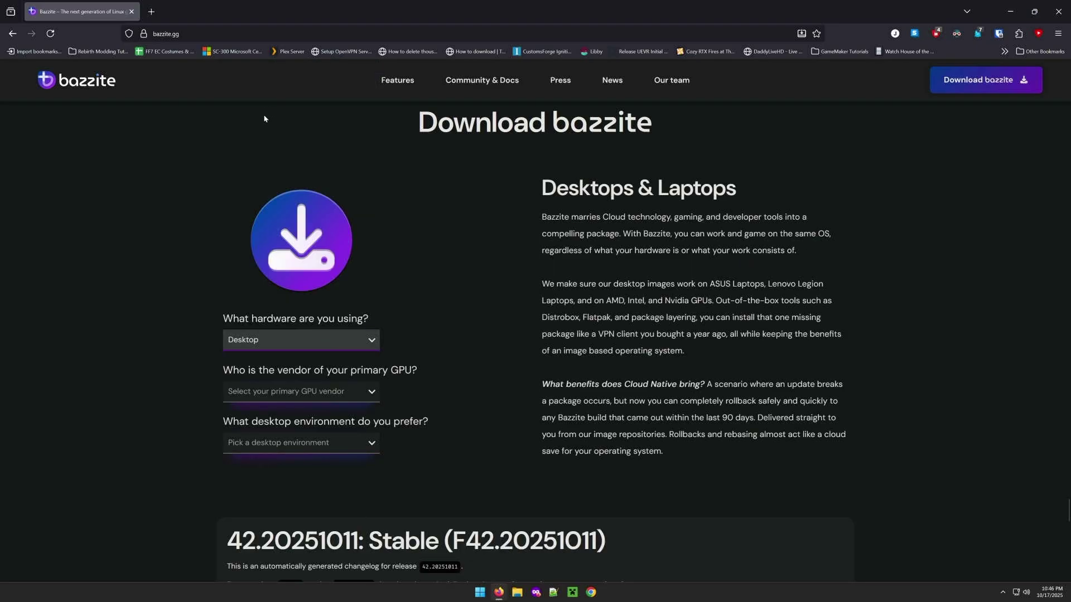
{"action": "left_click", "coordinate": [266, 395]}
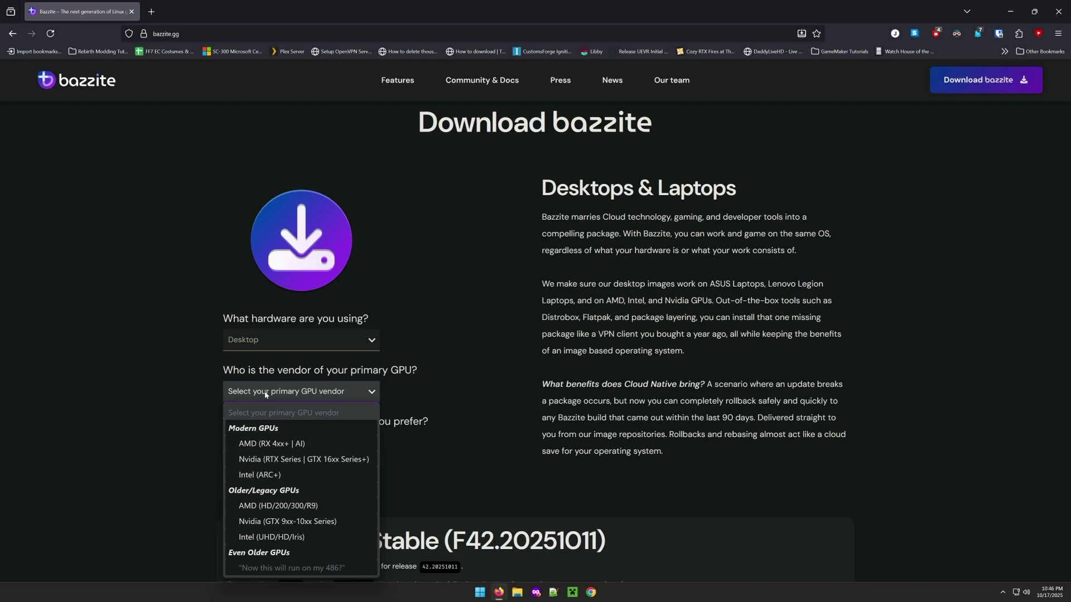
{"action": "left_click", "coordinate": [280, 461]}
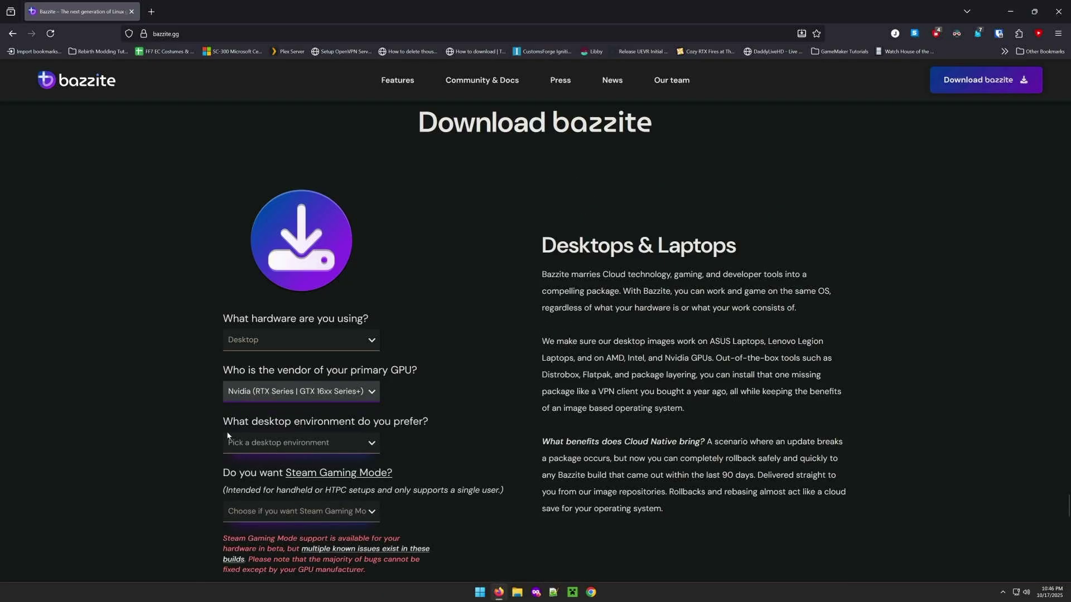
{"action": "left_click", "coordinate": [256, 444]}
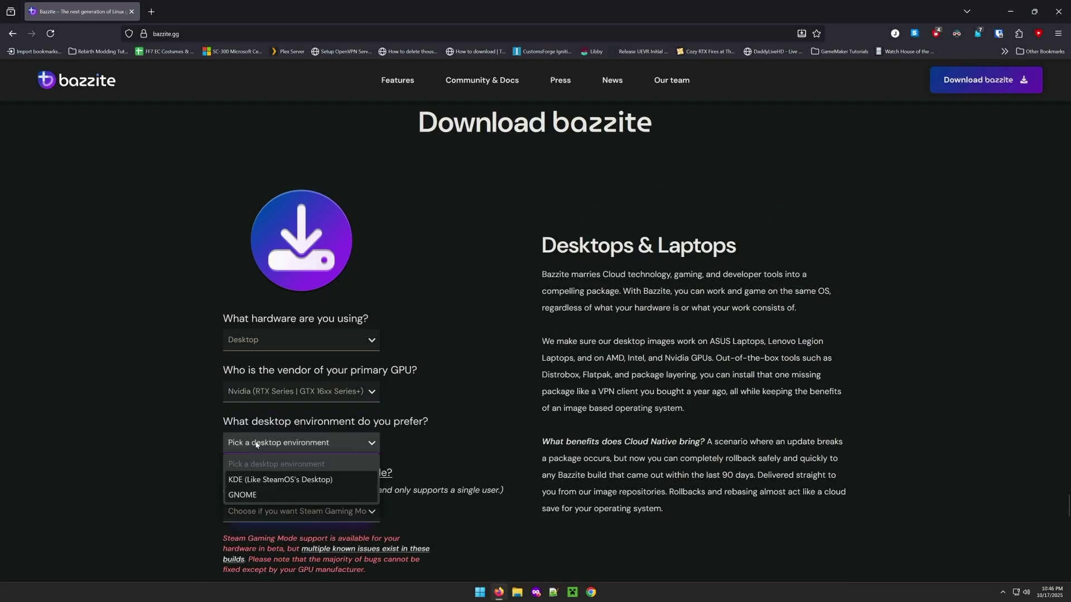
{"action": "left_click", "coordinate": [264, 499]}
{"action": "scroll", "coordinate": [149, 464], "scroll_direction": "down", "scroll_amount": 2}
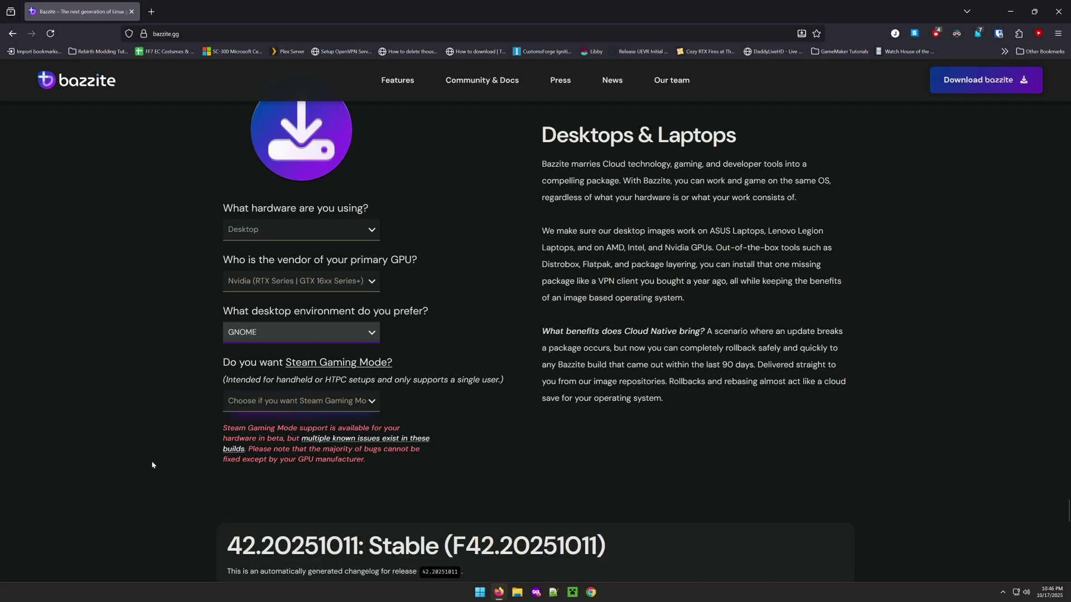
{"action": "left_click", "coordinate": [257, 402]}
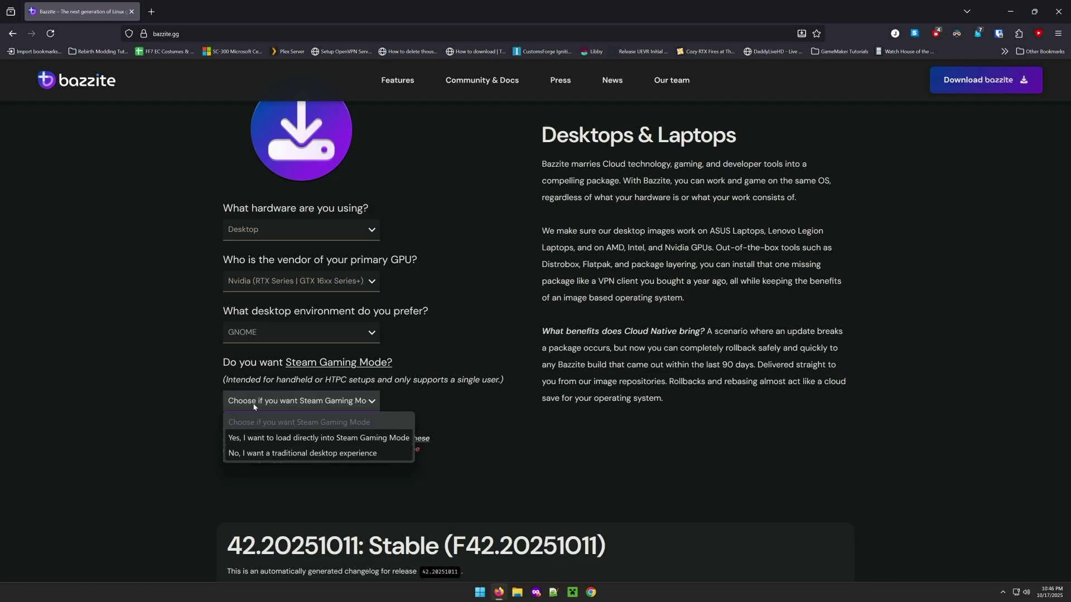
{"action": "left_click", "coordinate": [255, 455]}
Start the bazzite-gnome-nvidia-open ISO download, then cancel it as a duplicate.
{"action": "scroll", "coordinate": [306, 423], "scroll_direction": "up", "scroll_amount": 1}
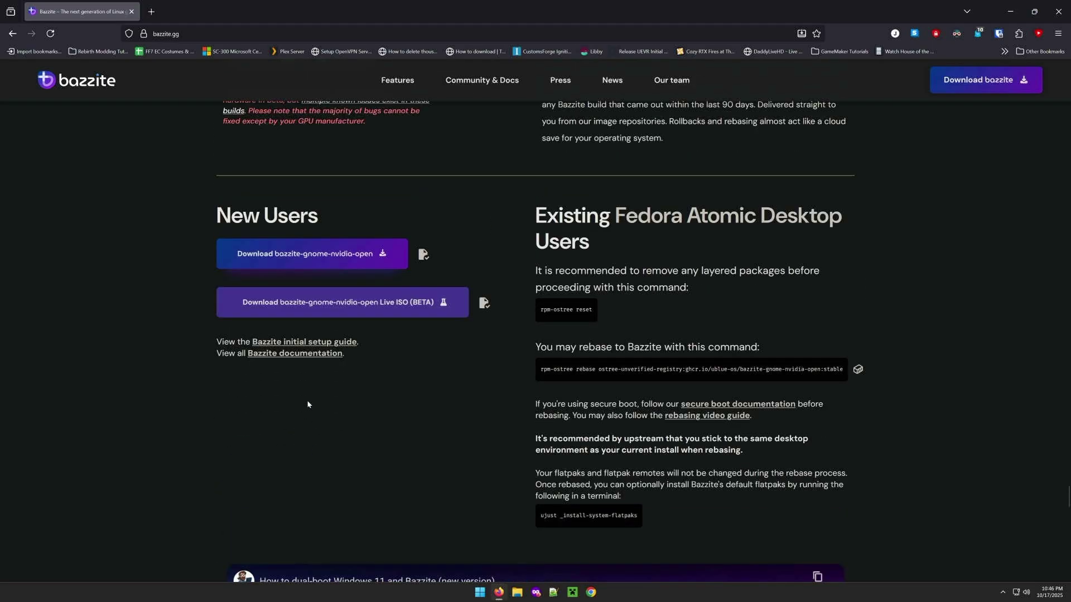
{"action": "left_click", "coordinate": [291, 257]}
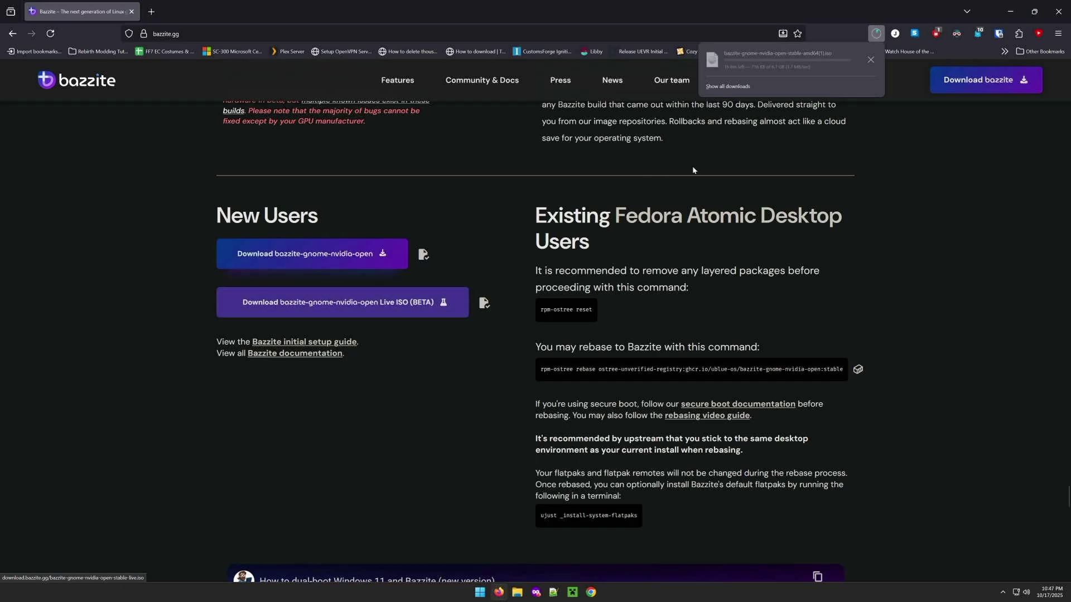
{"action": "left_click", "coordinate": [868, 61]}
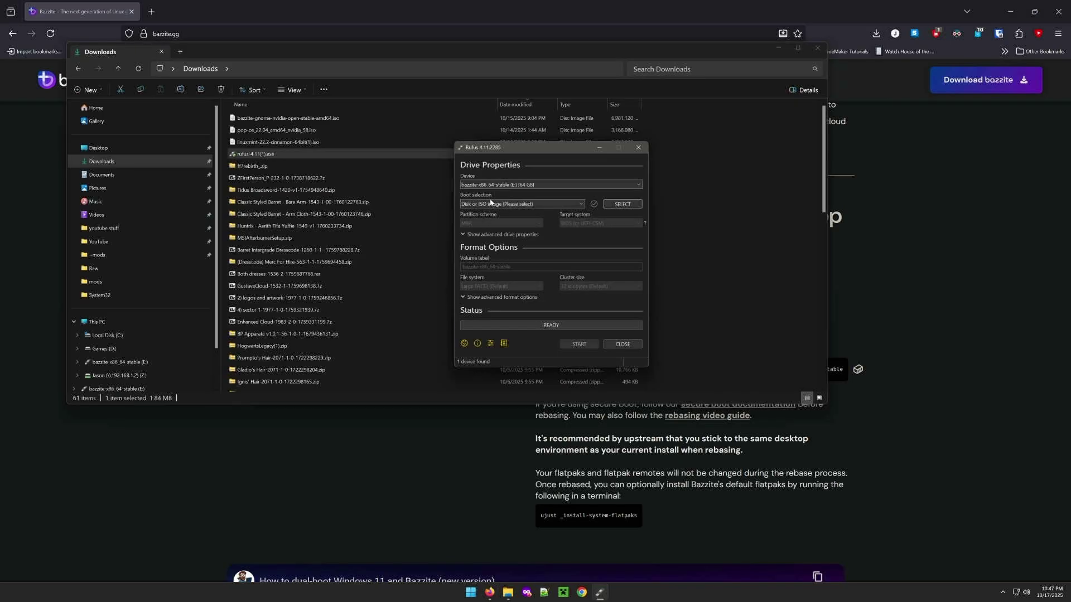
Write the bazzite-gnome-nvidia-open-stable ISO to the 64 GB E: drive in ISO image mode.
{"action": "left_click", "coordinate": [623, 205]}
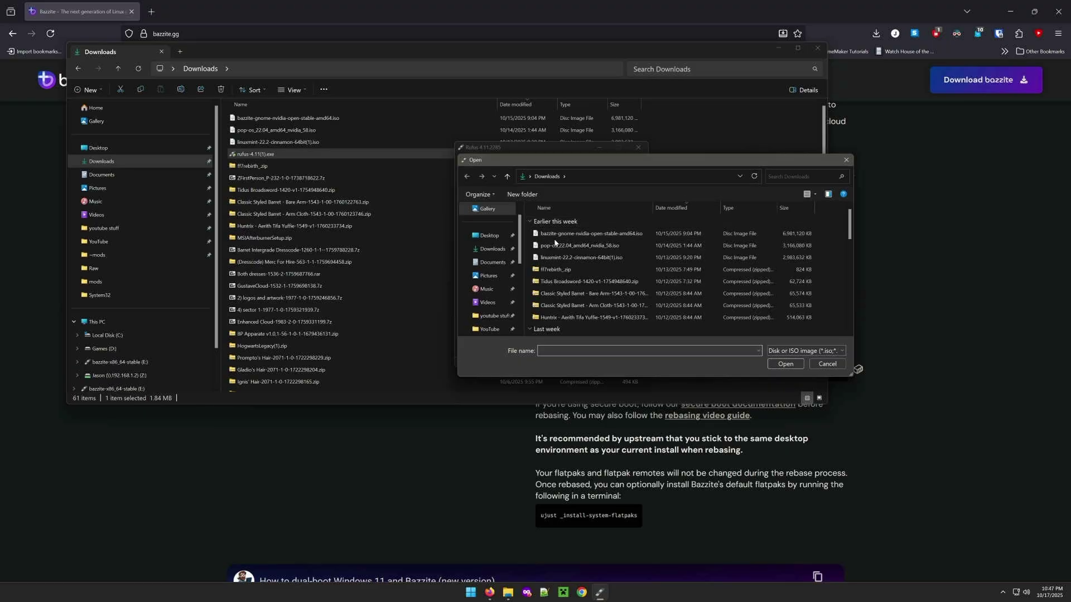
{"action": "double_click", "coordinate": [556, 235]}
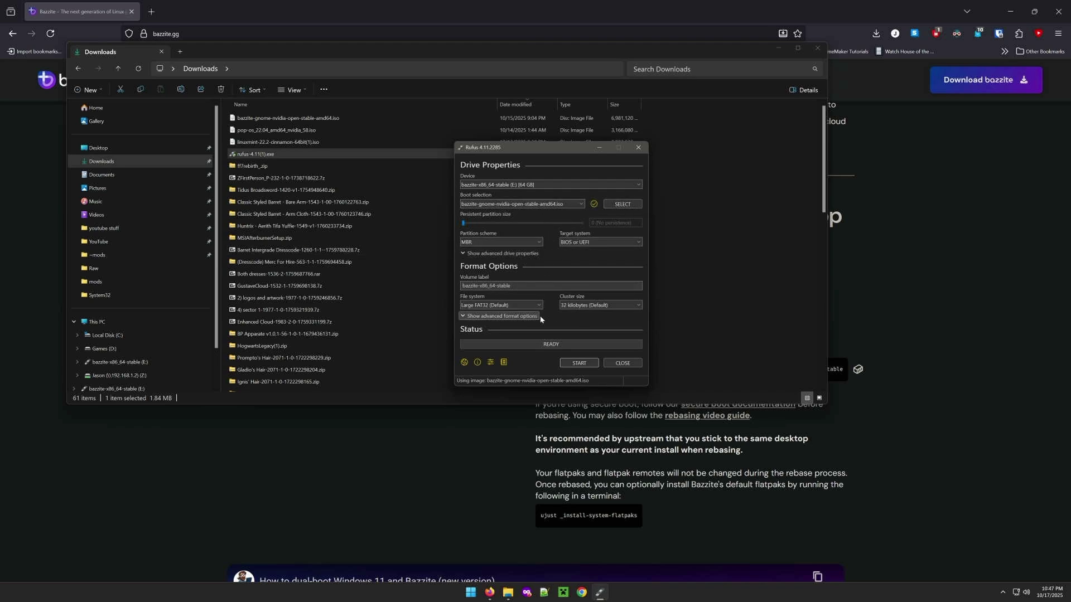
{"action": "left_click", "coordinate": [579, 363]}
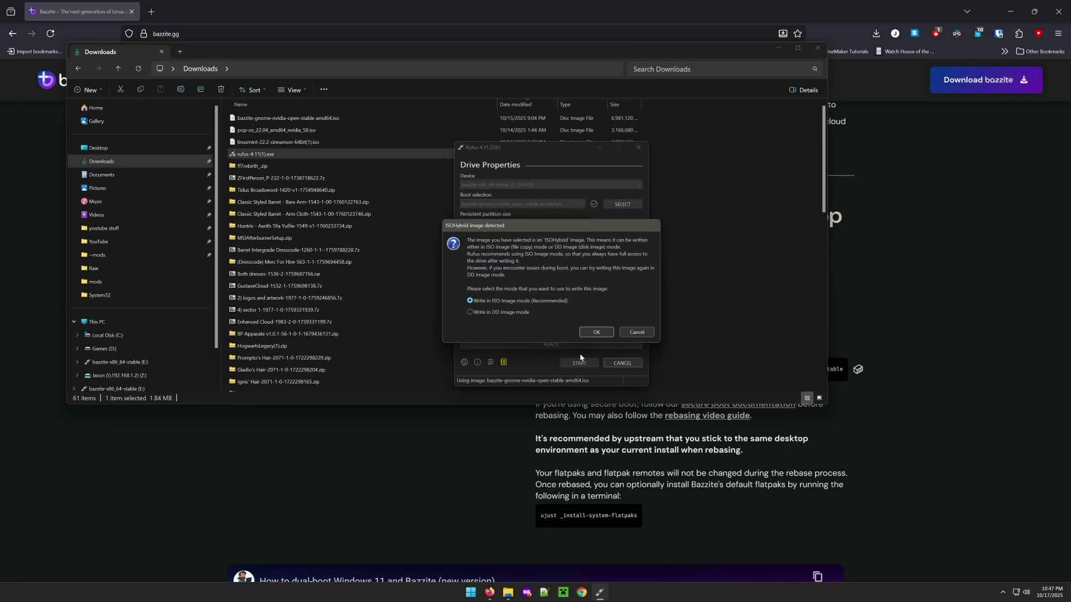
{"action": "left_click", "coordinate": [588, 332]}
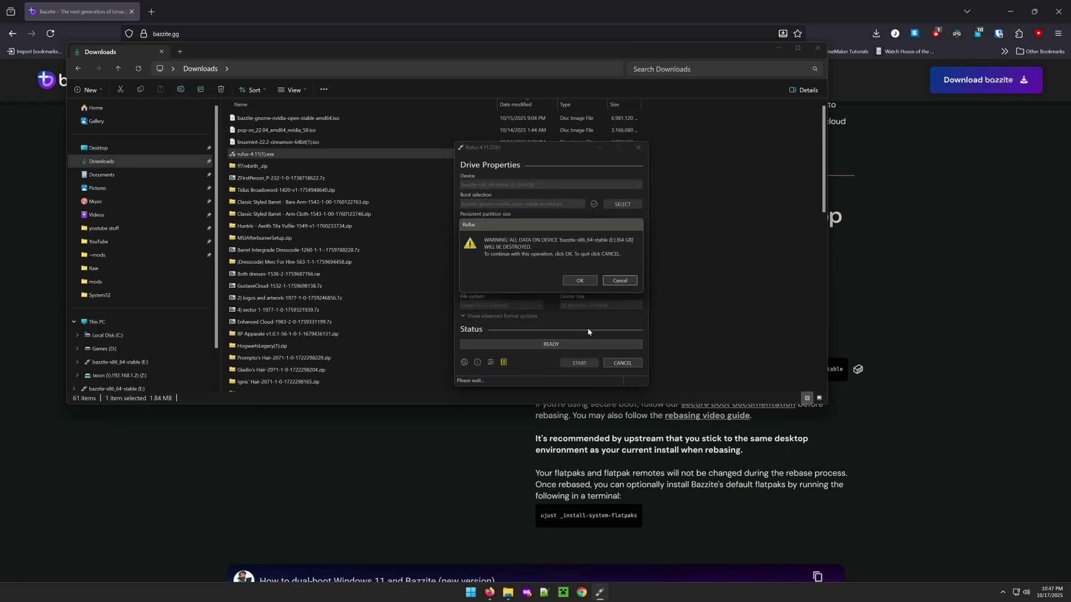
{"action": "left_click", "coordinate": [582, 280]}
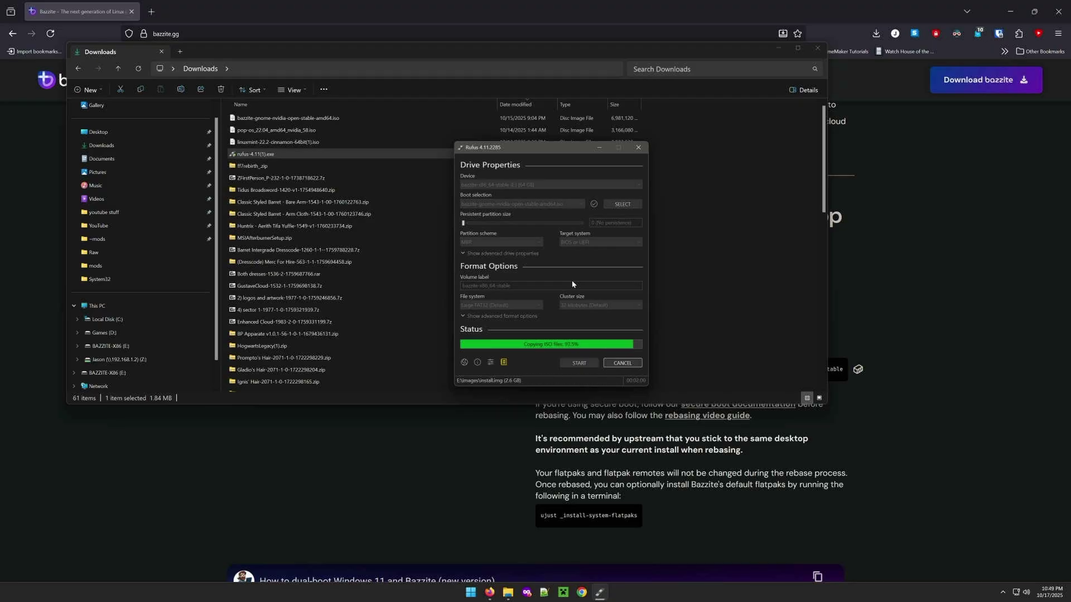
Close Rufus and restart Windows, choosing UEFI Firmware Settings in GRUB.
{"action": "left_click", "coordinate": [612, 364]}
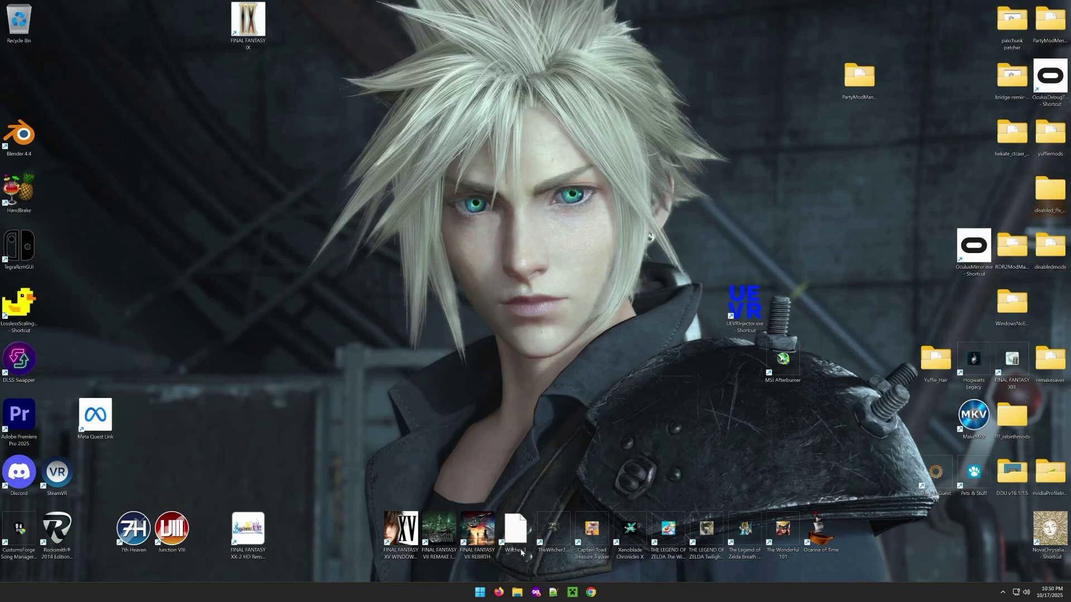
{"action": "left_click", "coordinate": [479, 593]}
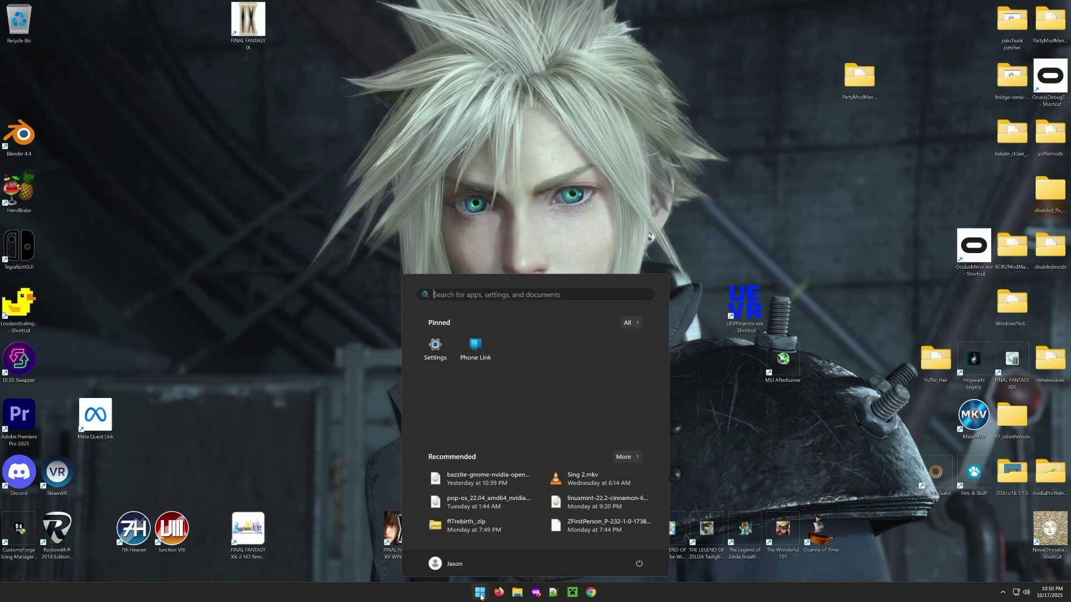
{"action": "left_click", "coordinate": [640, 565]}
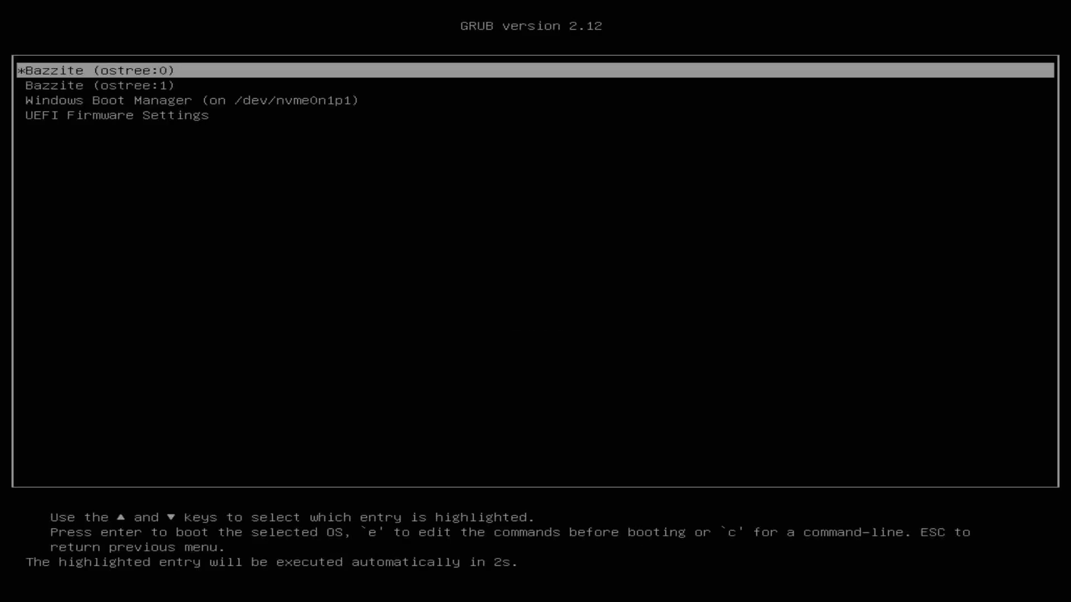
{"action": "key", "text": "Down"}
{"action": "key", "text": "Down"}
{"action": "key", "text": "Down"}
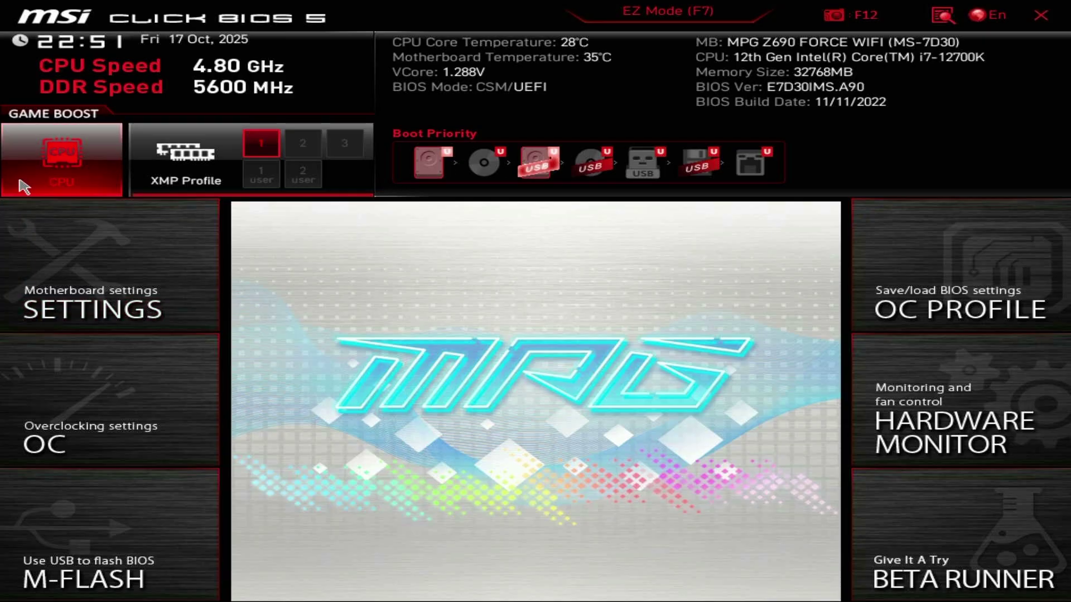
Confirm Secure Boot is Disabled under Security, then go to the Save & Exit page.
{"action": "left_click", "coordinate": [91, 268]}
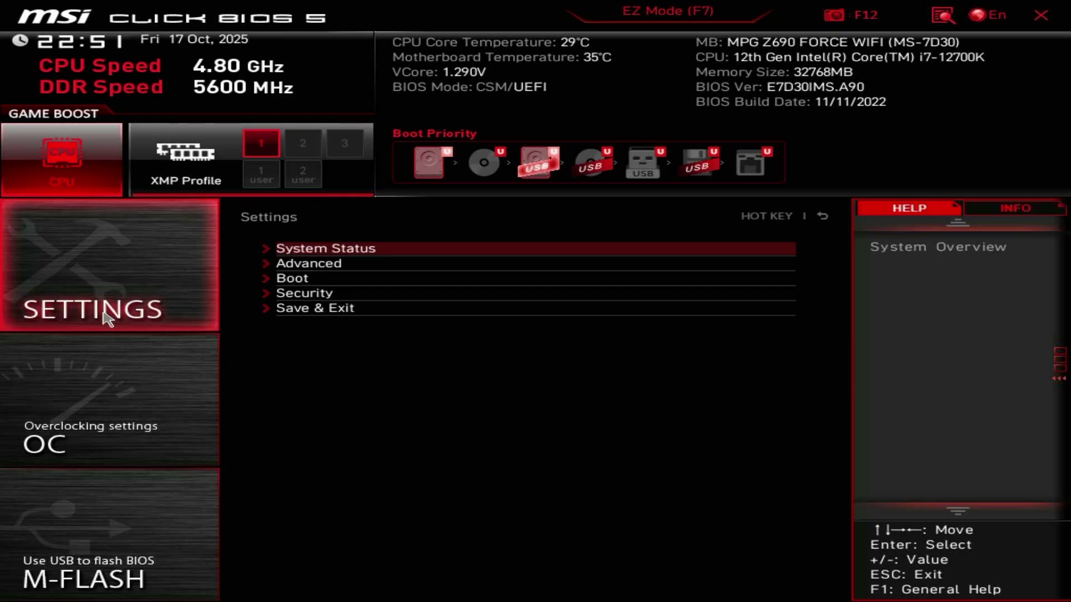
{"action": "left_click", "coordinate": [335, 293]}
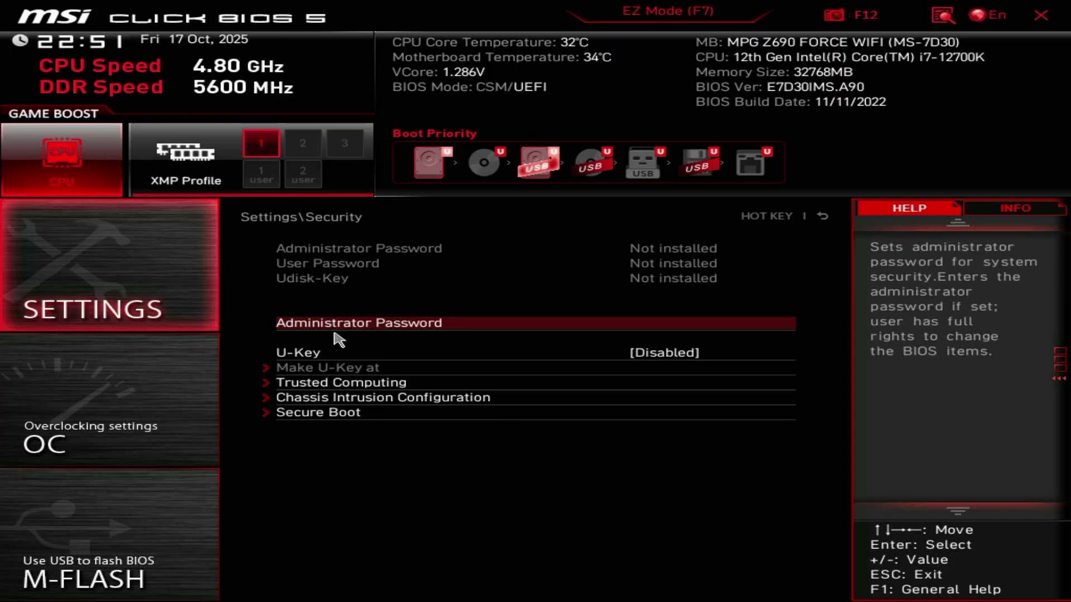
{"action": "left_click", "coordinate": [324, 414]}
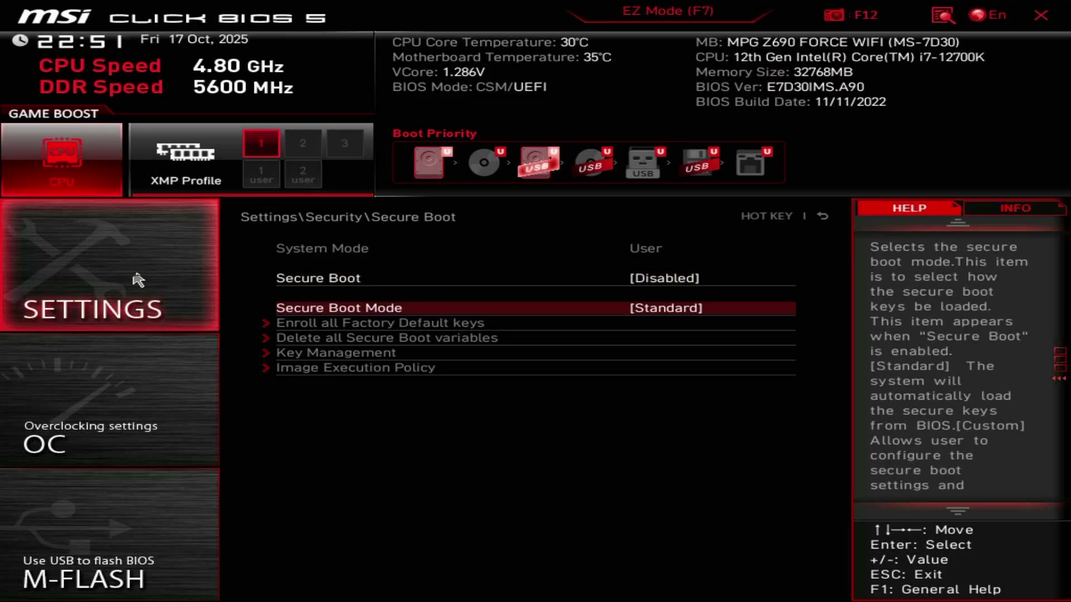
{"action": "left_click", "coordinate": [63, 290]}
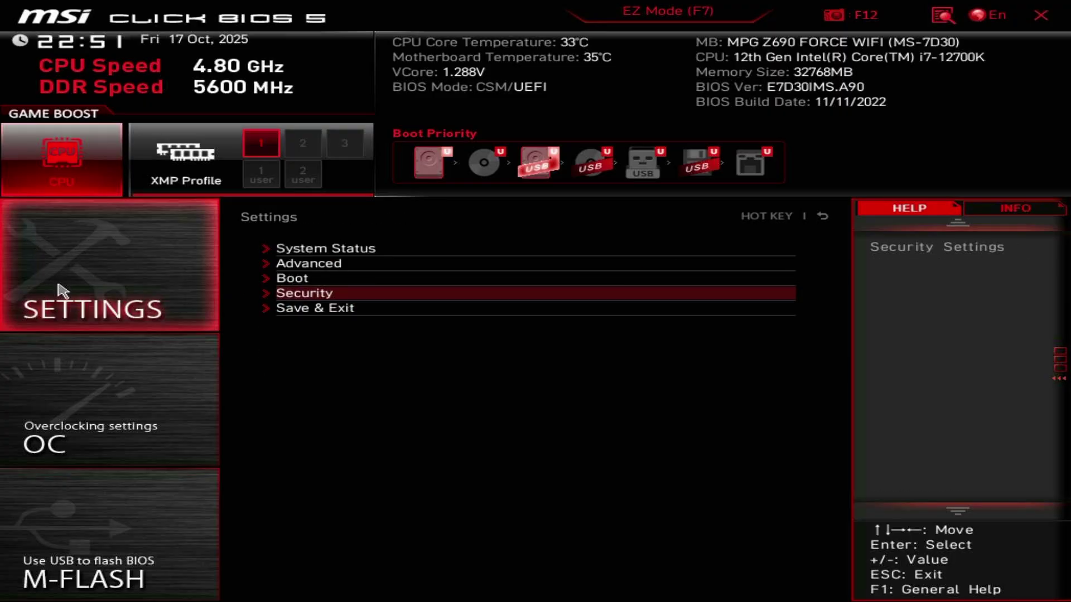
{"action": "left_click", "coordinate": [337, 309]}
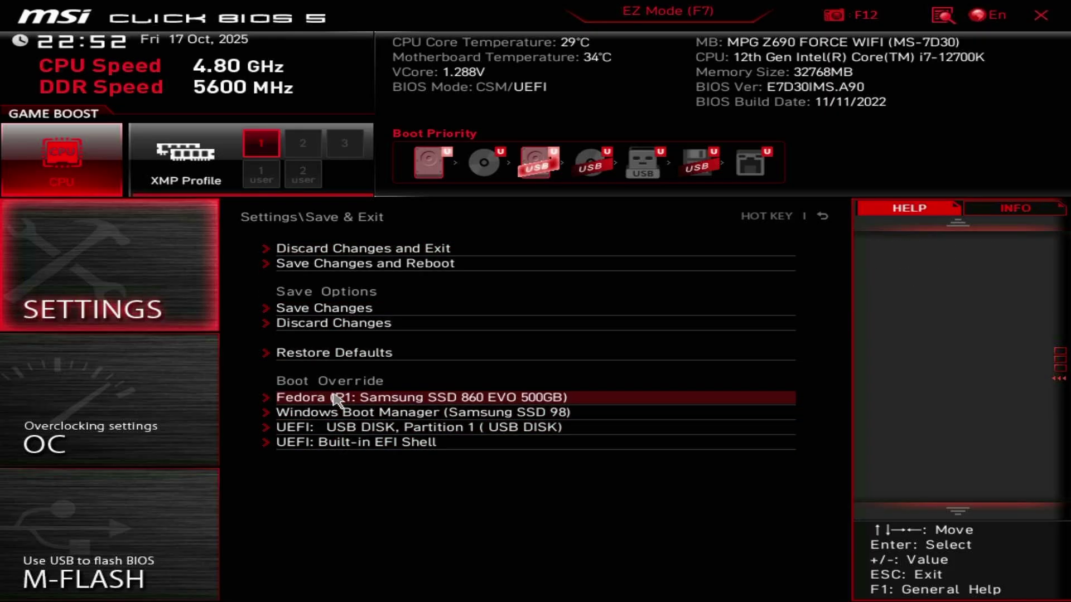
Boot once from the UEFI USB disk and pick the plain Install bazzite-gnome-nvidia-open 41 entry.
{"action": "left_click", "coordinate": [325, 428]}
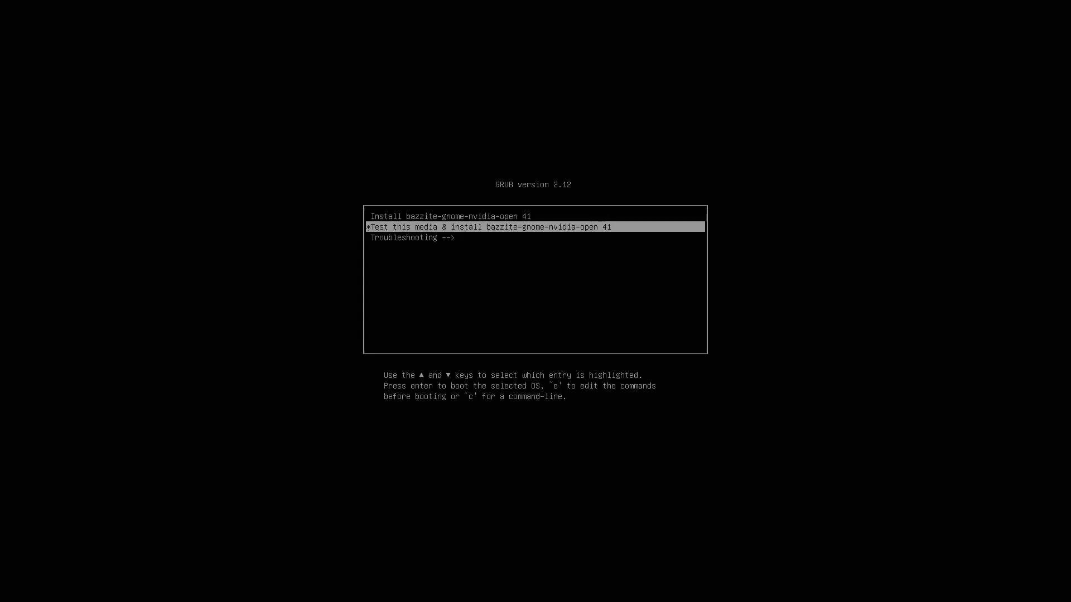
{"action": "key", "text": "Up"}
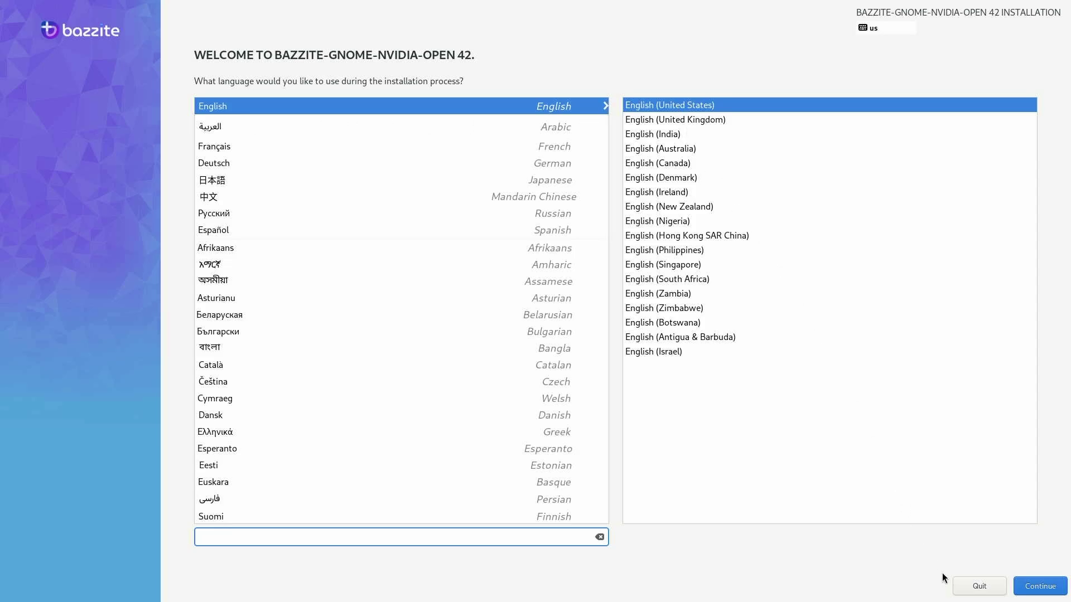
Keep English (United States) and select the 465.76 GiB sdb disk, allowing partition removal.
{"action": "left_click", "coordinate": [1033, 587]}
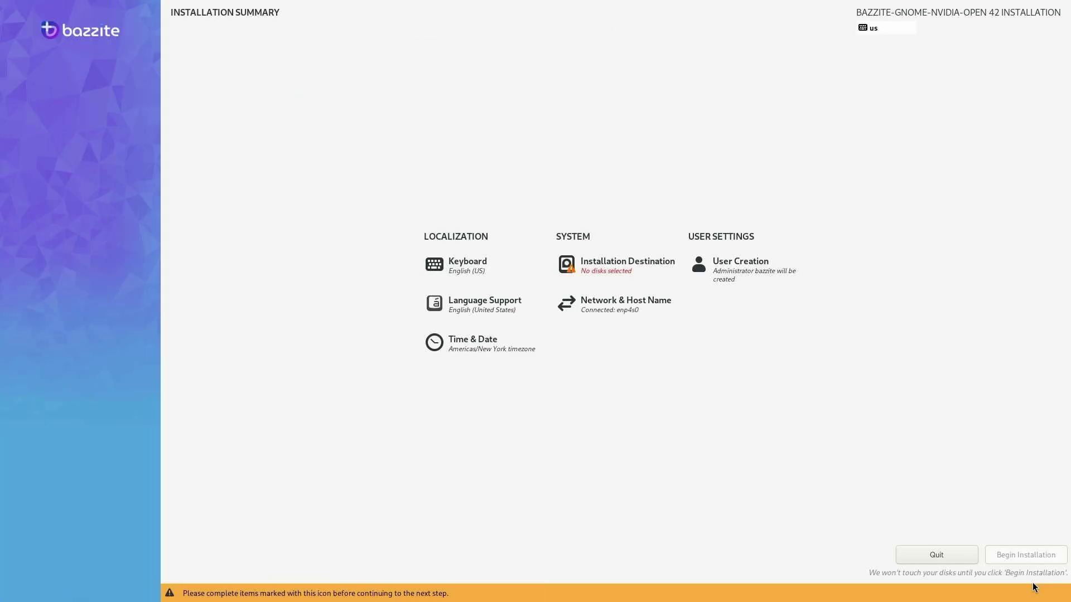
{"action": "left_click", "coordinate": [601, 269]}
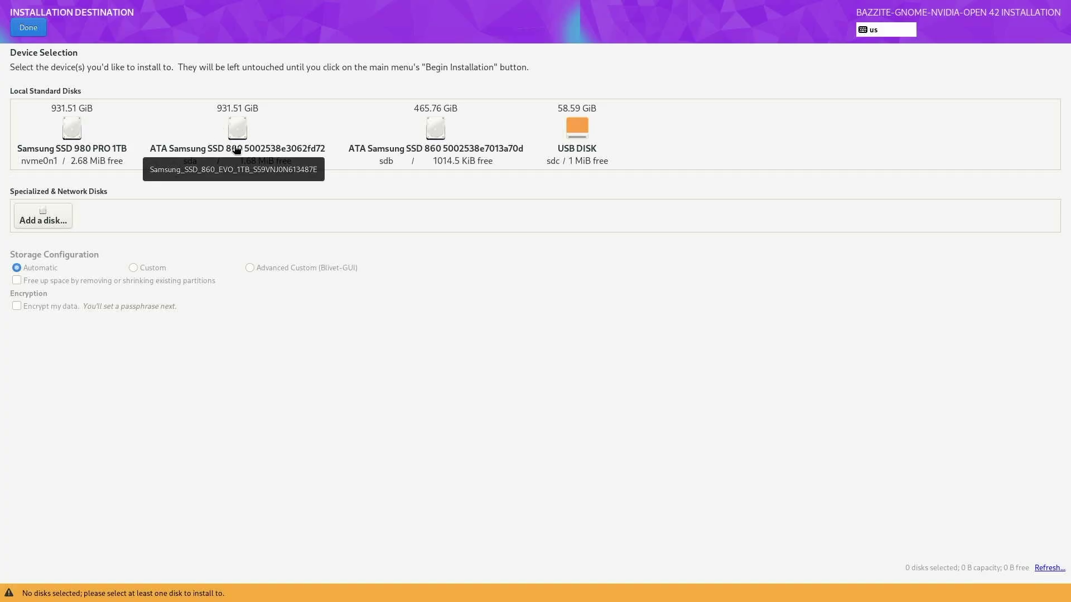
{"action": "left_click", "coordinate": [434, 143]}
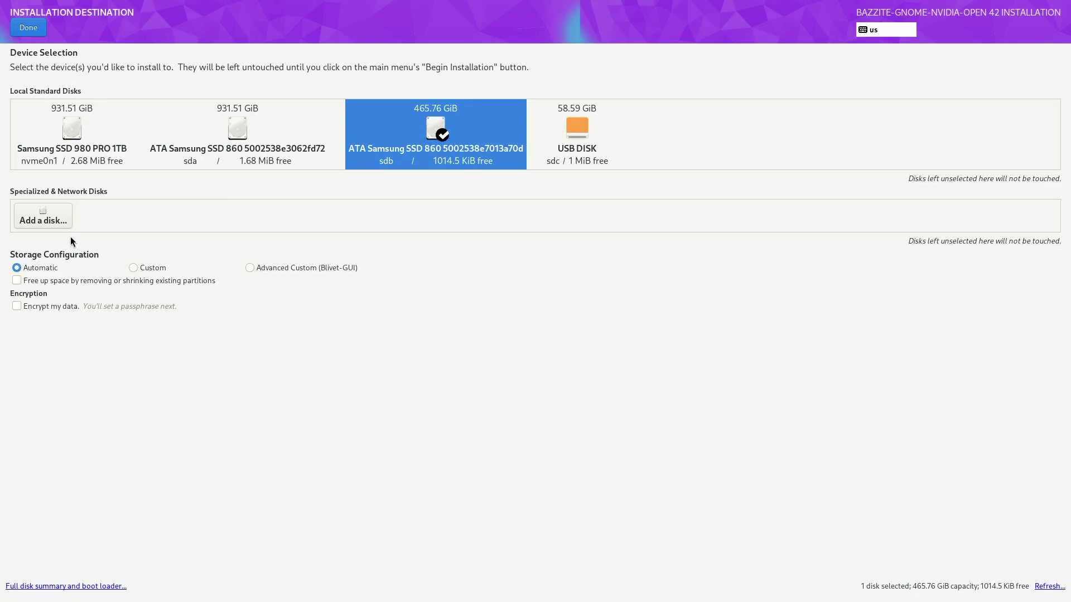
{"action": "left_click", "coordinate": [53, 281]}
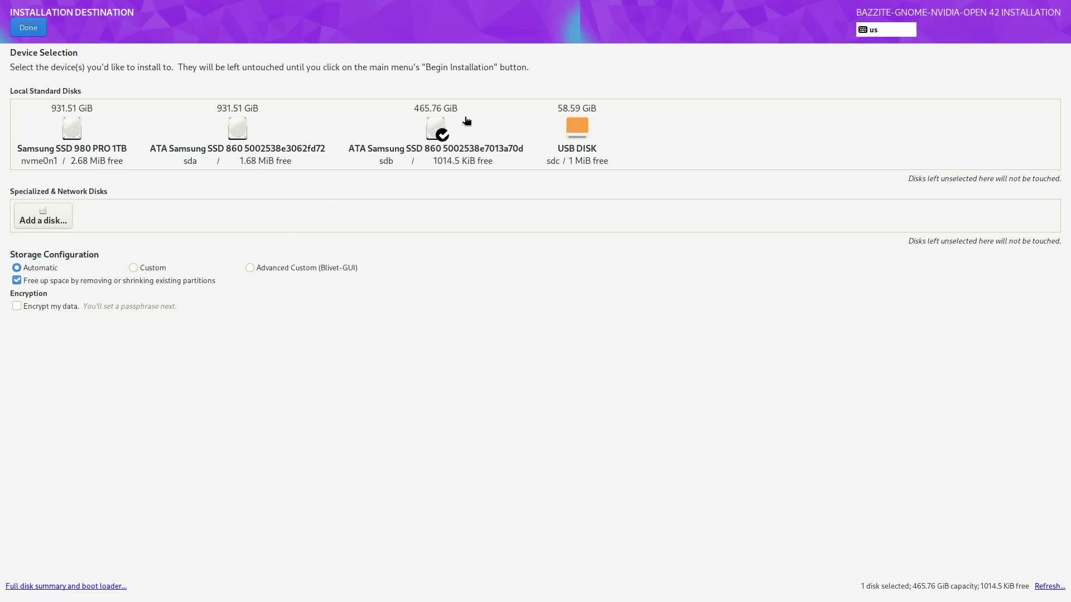
Delete all partitions on sdb to reclaim its full 465.76 GiB.
{"action": "key", "text": "alt+d"}
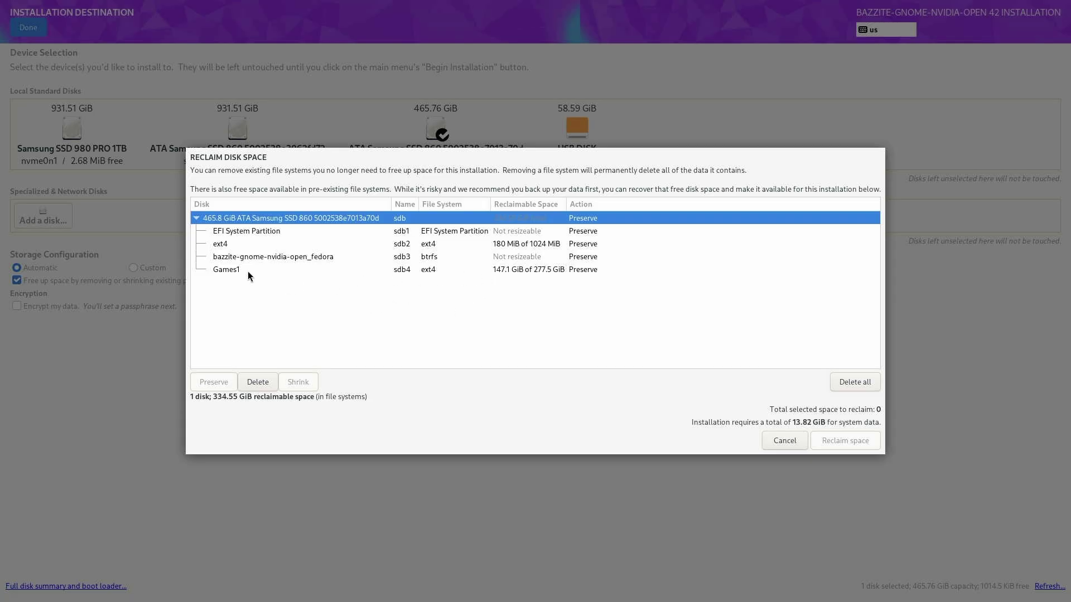
{"action": "left_click", "coordinate": [251, 256]}
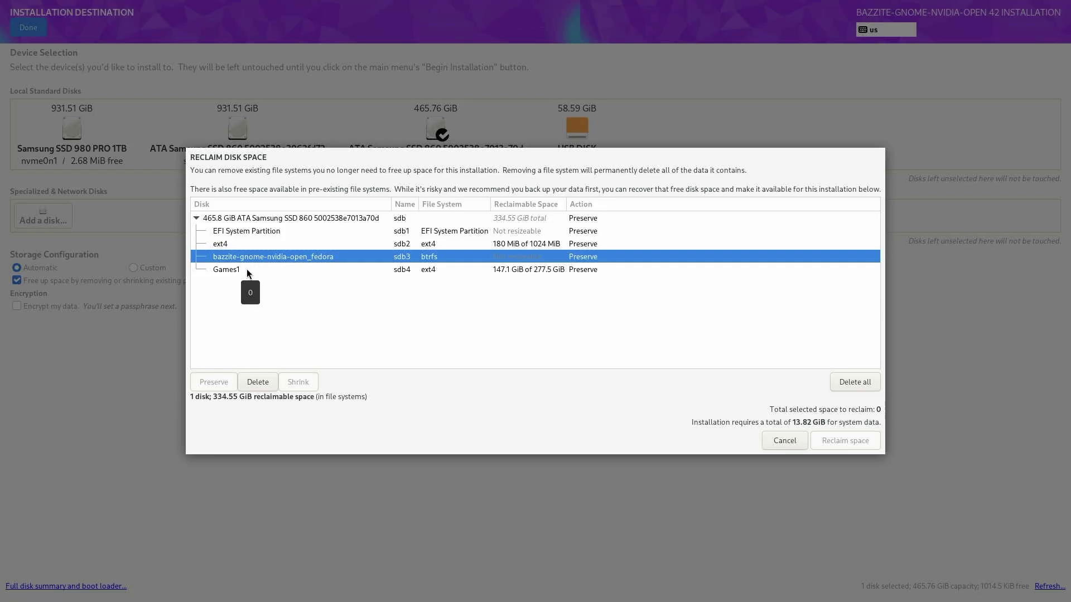
{"action": "left_click", "coordinate": [251, 217]}
{"action": "left_click", "coordinate": [854, 383]}
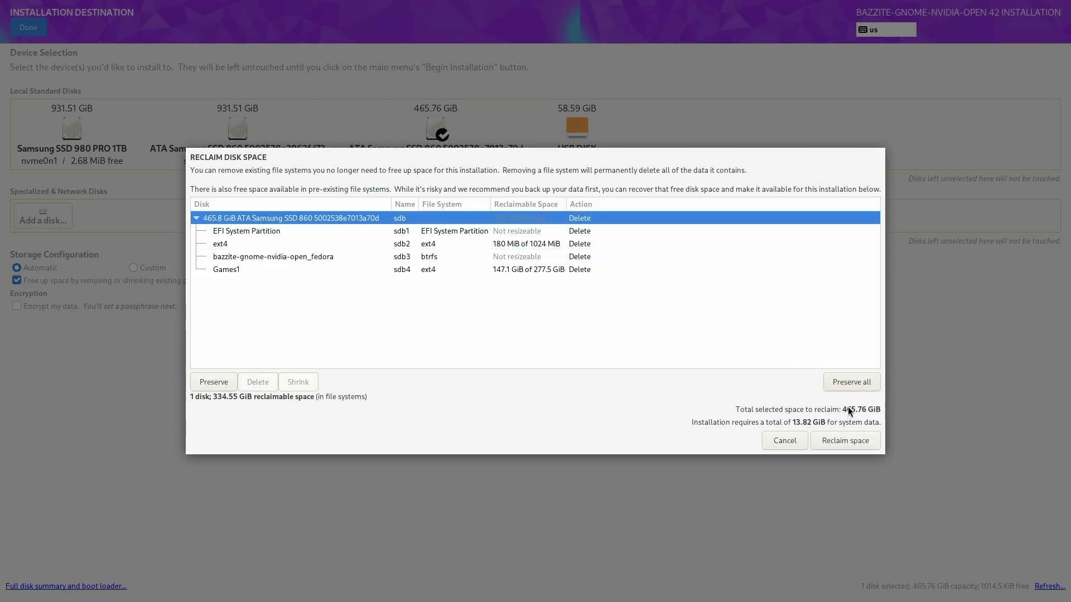
{"action": "left_click", "coordinate": [841, 440]}
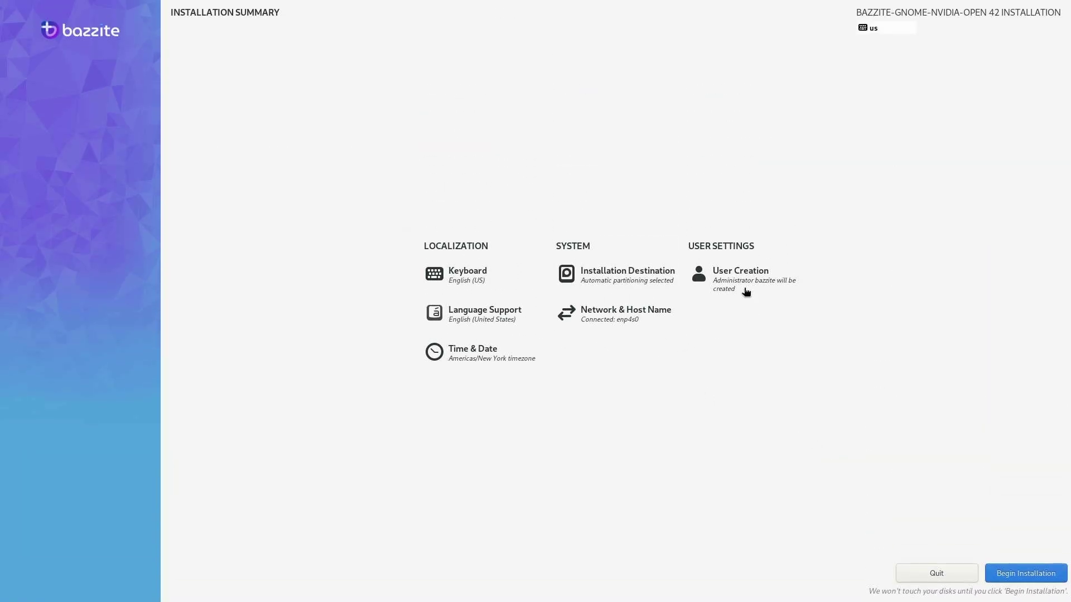
Create the user with a full name, identical user name, and the password entered twice.
{"action": "left_click", "coordinate": [743, 289]}
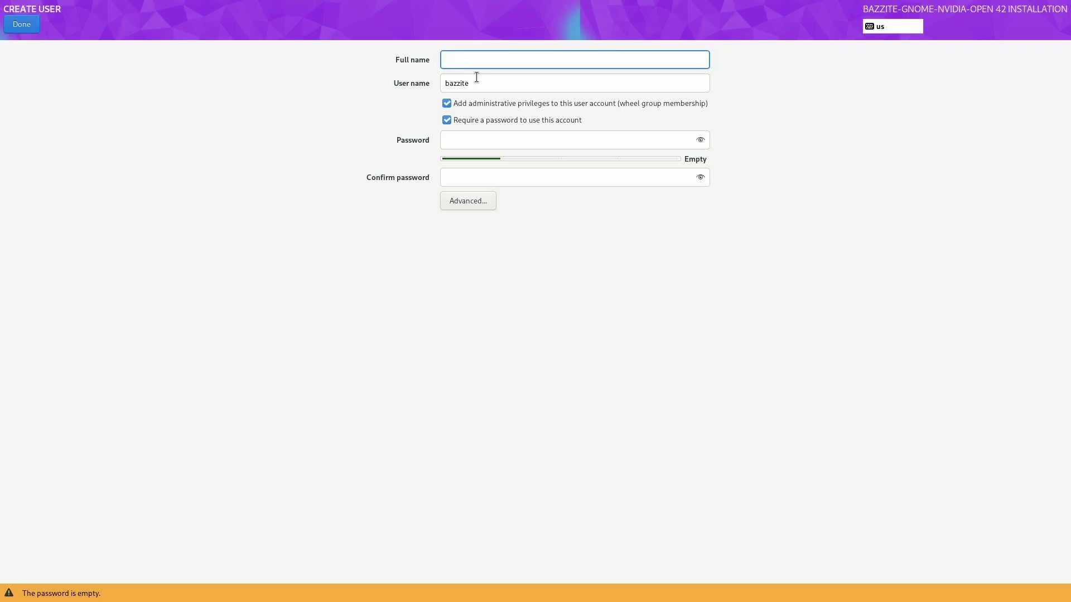
{"action": "type", "text": "SmackedWookiee"}
{"action": "key", "text": "Tab"}
{"action": "type", "text": "Smack"}
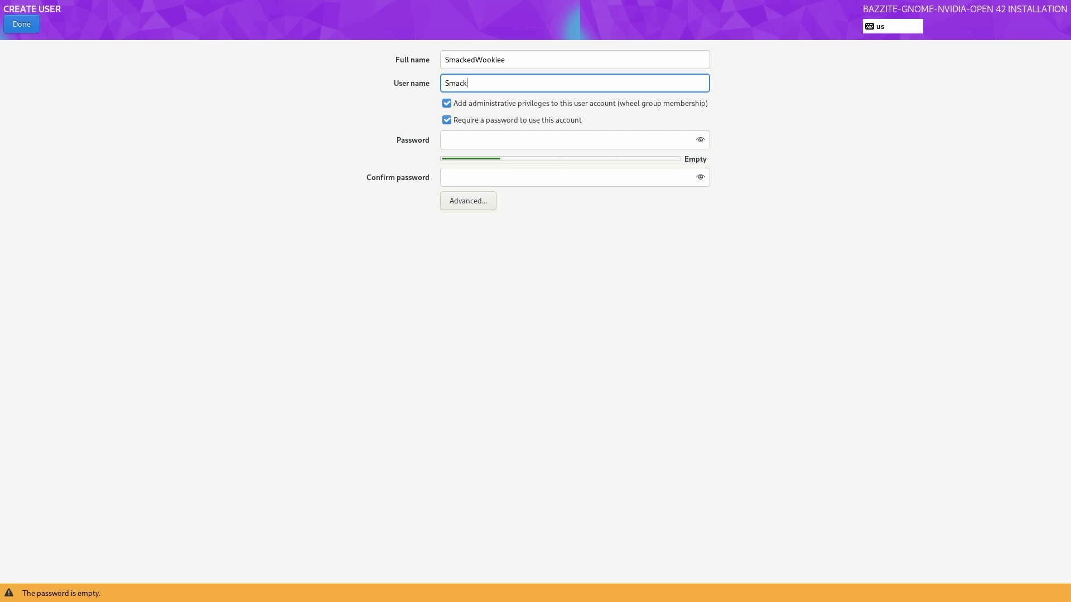
{"action": "type", "text": "edWookiee"}
{"action": "key", "text": "Tab"}
{"action": "key", "text": "Tab"}
{"action": "key", "text": "Tab"}
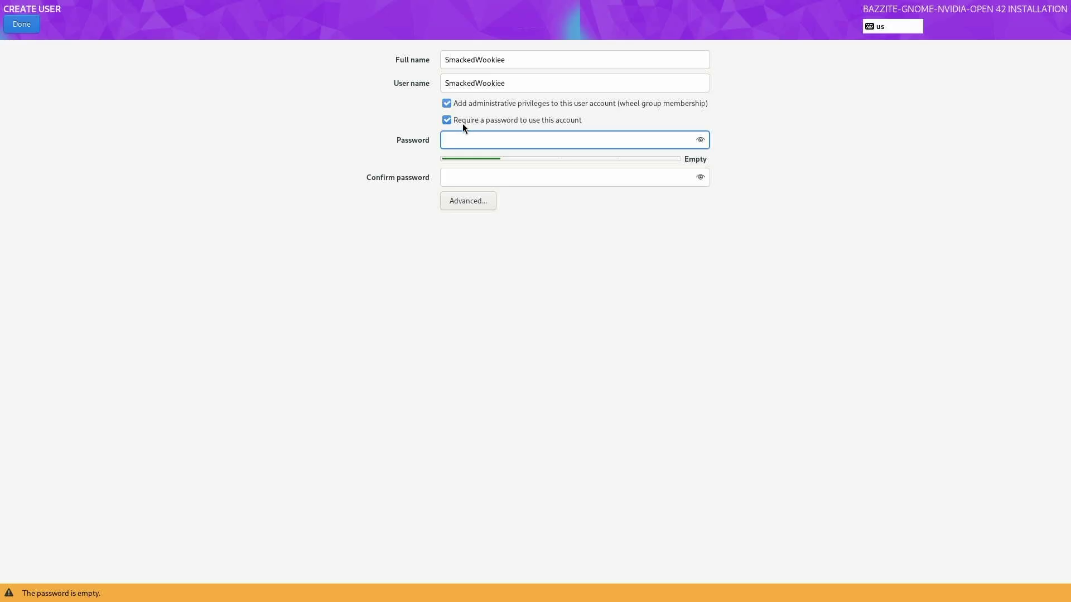
{"action": "type", "text": "*********"}
{"action": "key", "text": "Tab"}
{"action": "type", "text": "*********"}
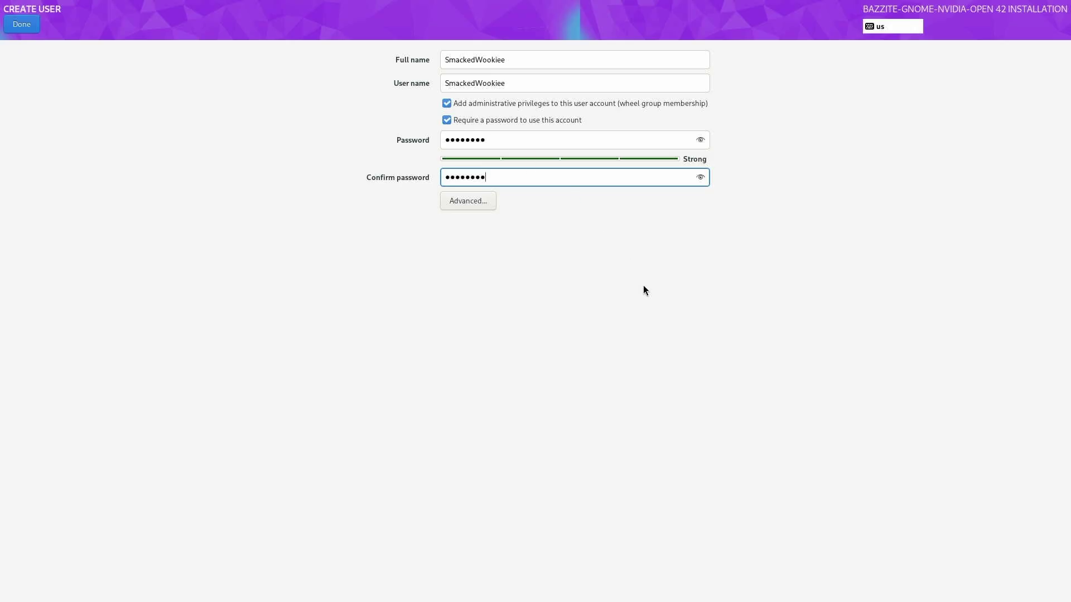
{"action": "left_click", "coordinate": [27, 28]}
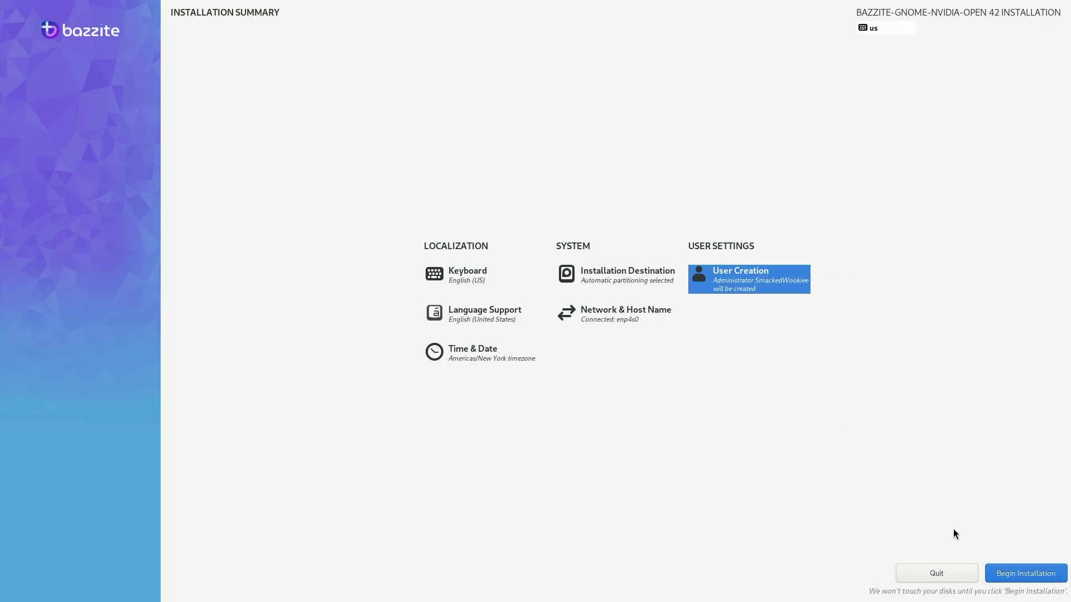
Begin installing Bazzite, then sign in as the new user with its password after rebooting.
{"action": "left_click", "coordinate": [1030, 573]}
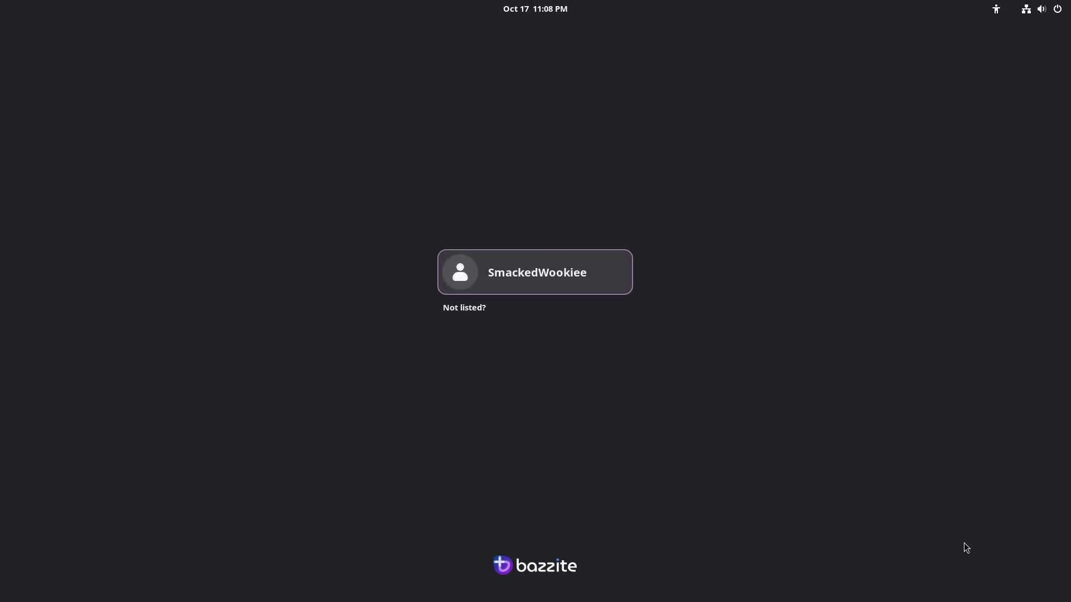
{"action": "left_click", "coordinate": [525, 284]}
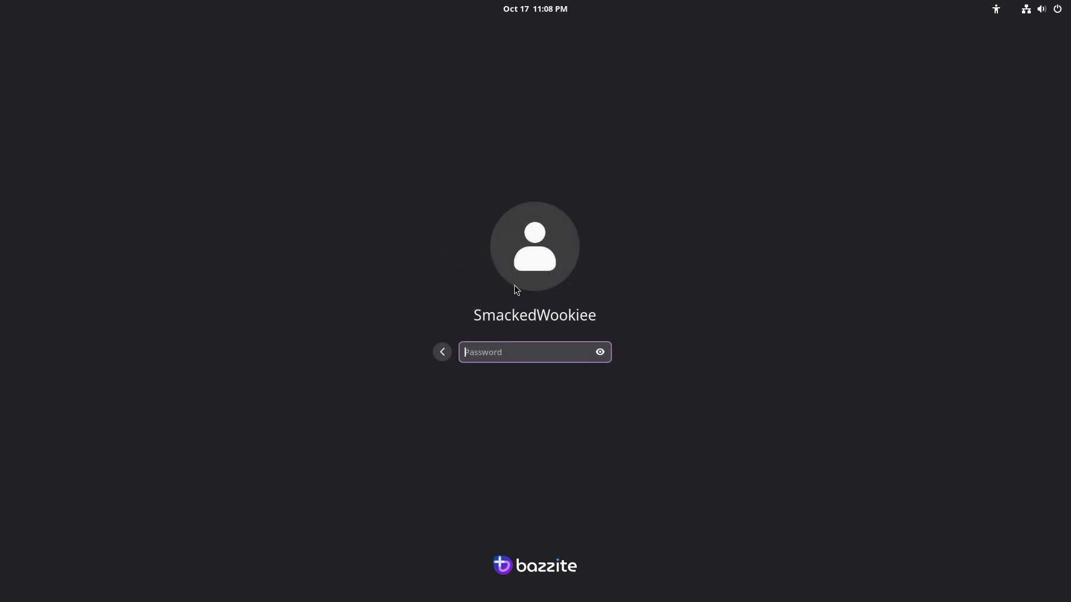
{"action": "type", "text": "********"}
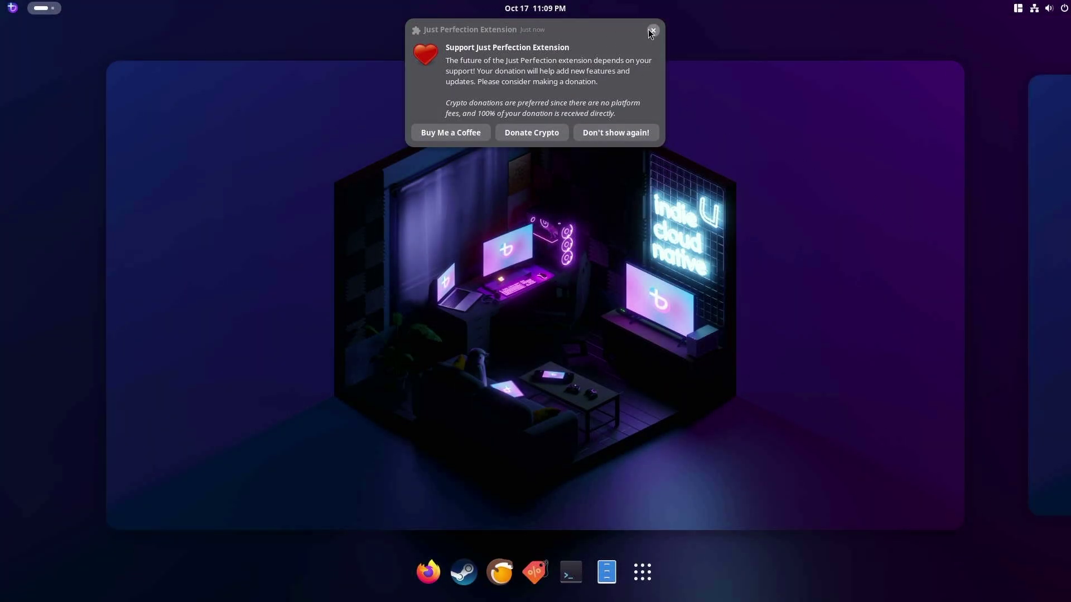
Dismiss the donation notification, then launch Lutris and close it again.
{"action": "left_click", "coordinate": [653, 30]}
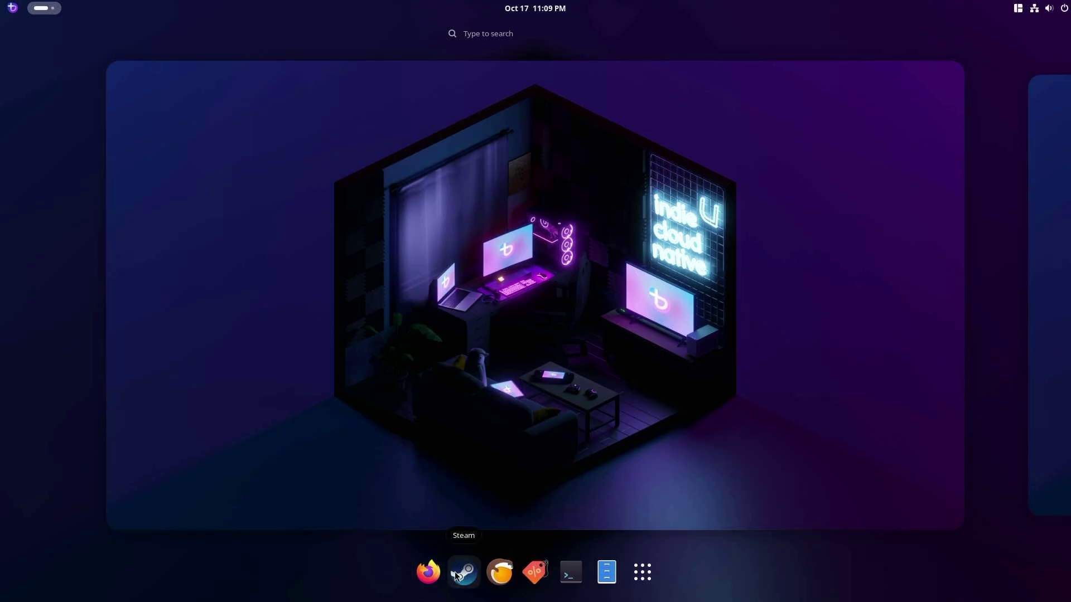
{"action": "left_click", "coordinate": [500, 577]}
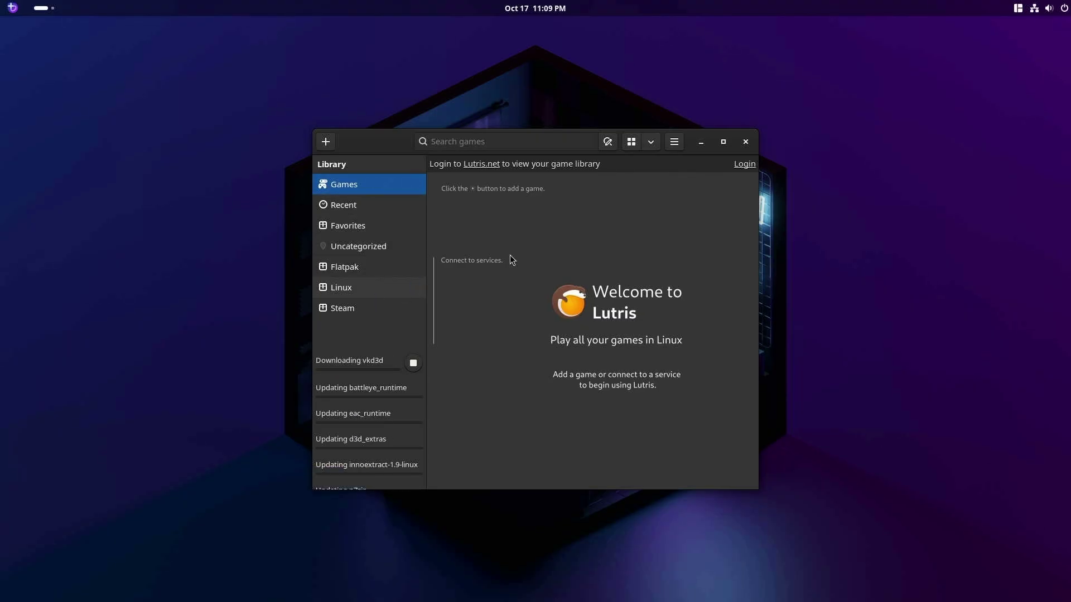
{"action": "left_click", "coordinate": [745, 142]}
Open the app store from the Activities dock and browse its Flathub listings.
{"action": "key", "text": "super"}
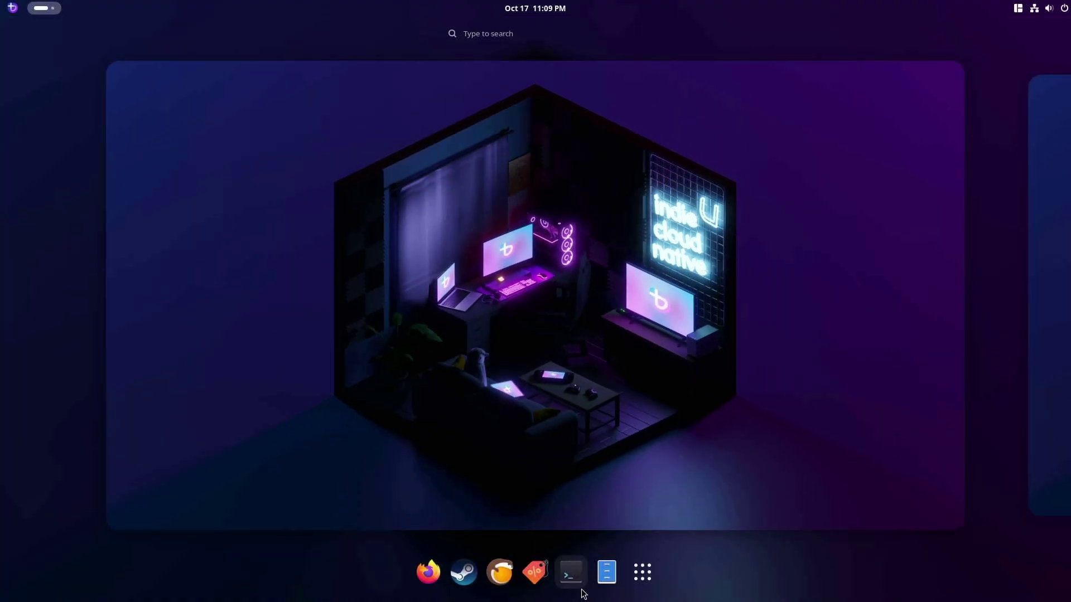
{"action": "left_click", "coordinate": [544, 577]}
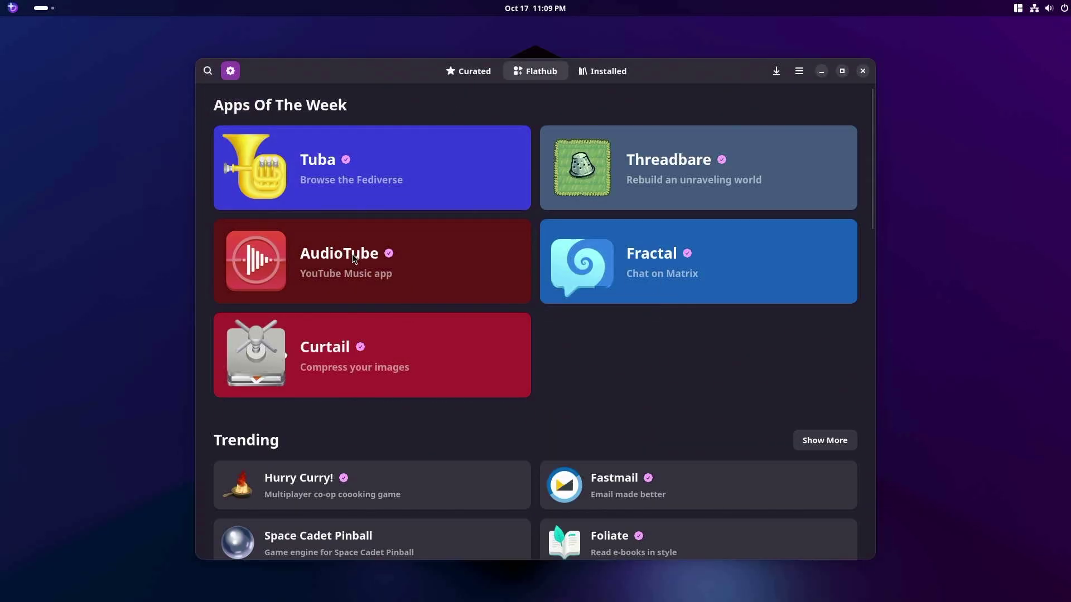
{"action": "scroll", "coordinate": [403, 492], "scroll_direction": "down", "scroll_amount": 1}
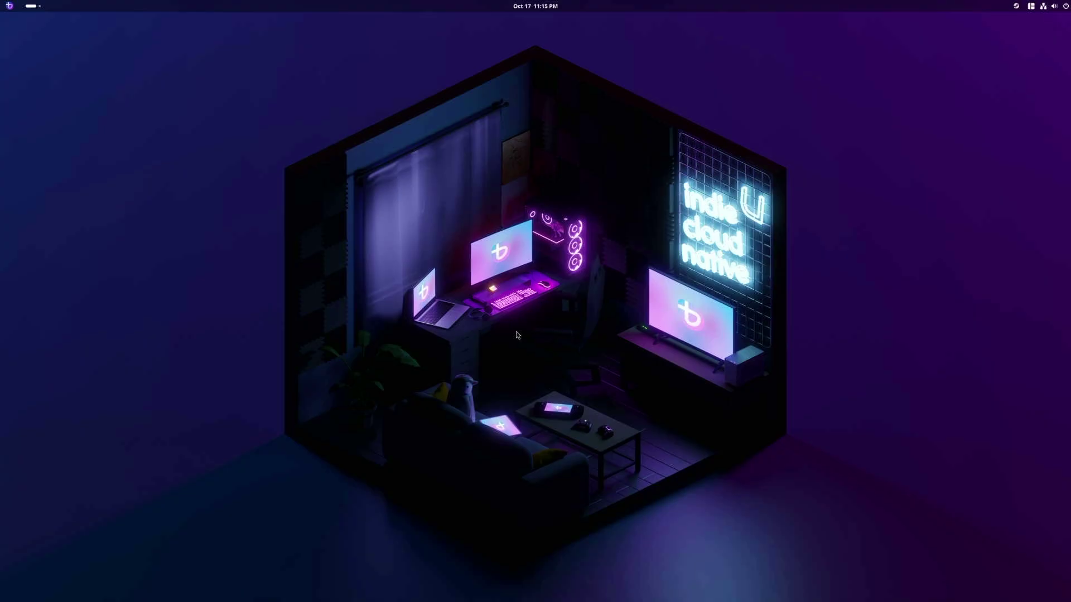
Launch Disks from the Utilities folder and select Partition 3 on the 500 GB disk.
{"action": "key", "text": "super"}
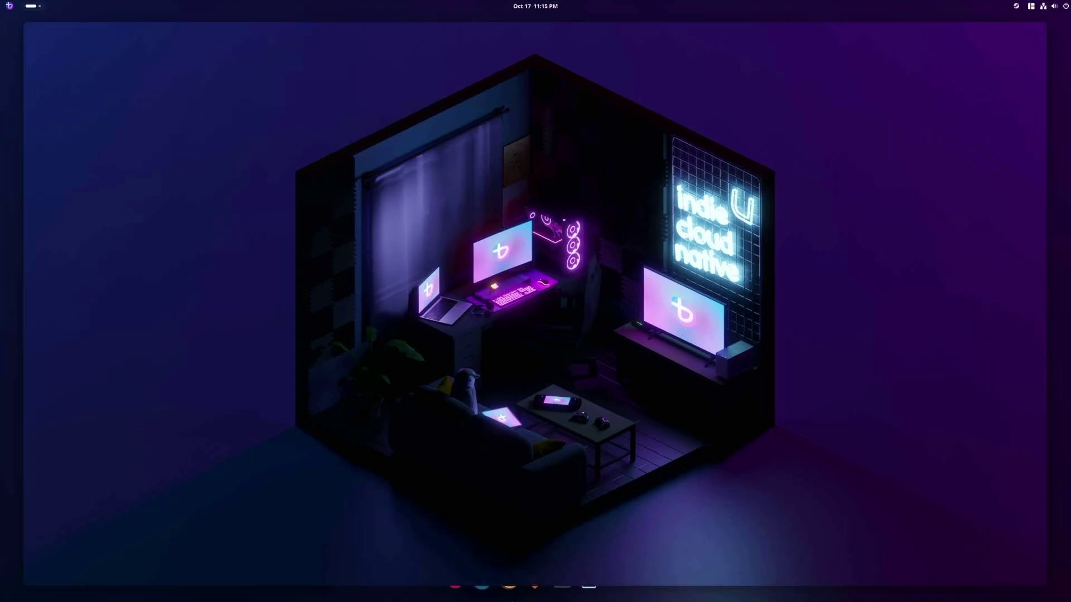
{"action": "left_click", "coordinate": [613, 585]}
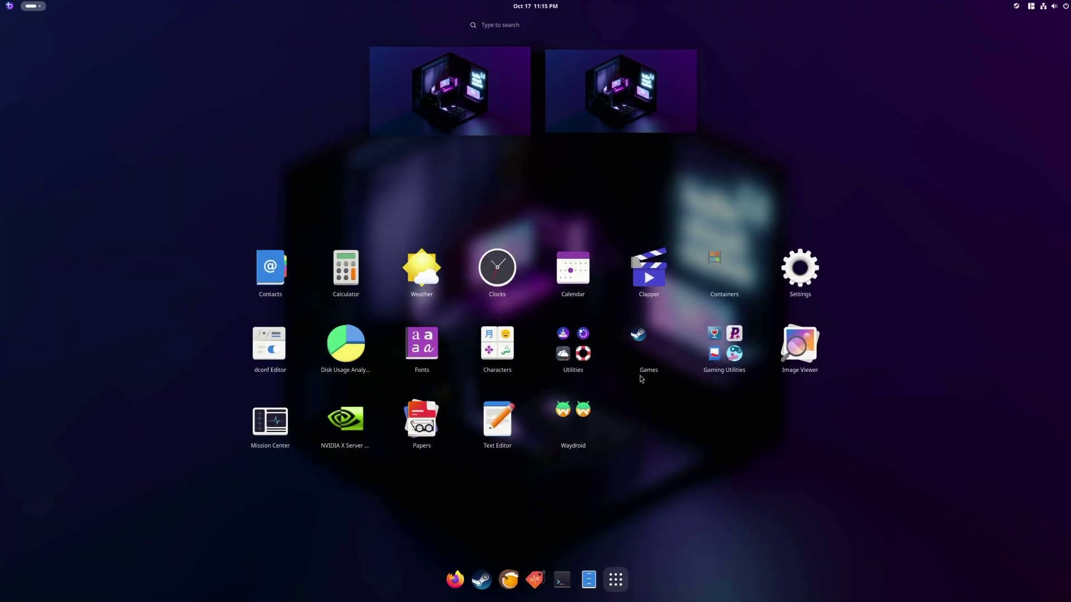
{"action": "left_click", "coordinate": [600, 352]}
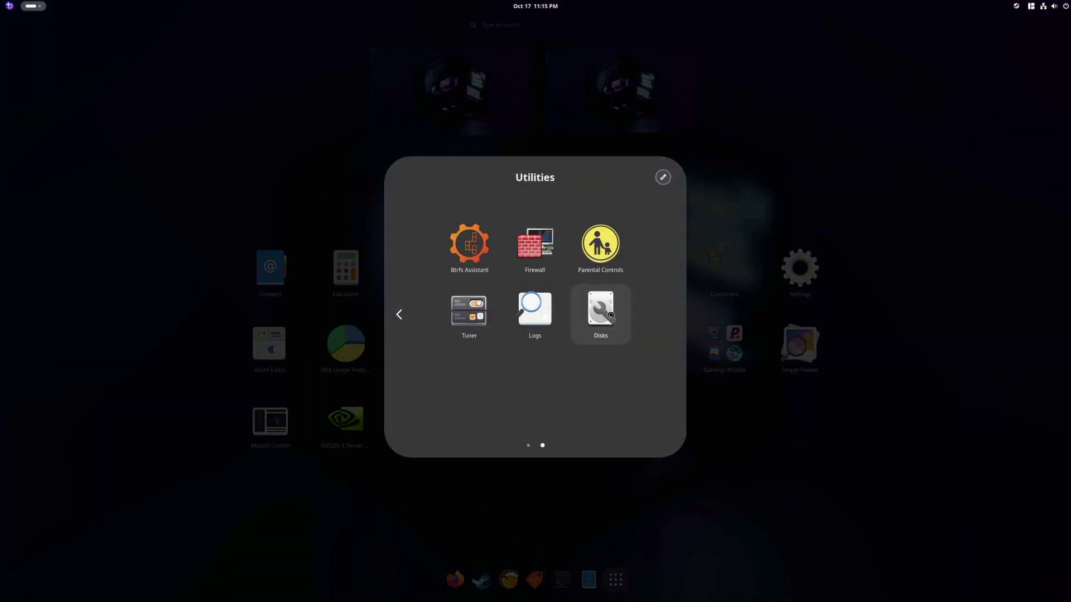
{"action": "left_click", "coordinate": [607, 314]}
{"action": "left_click", "coordinate": [411, 249]}
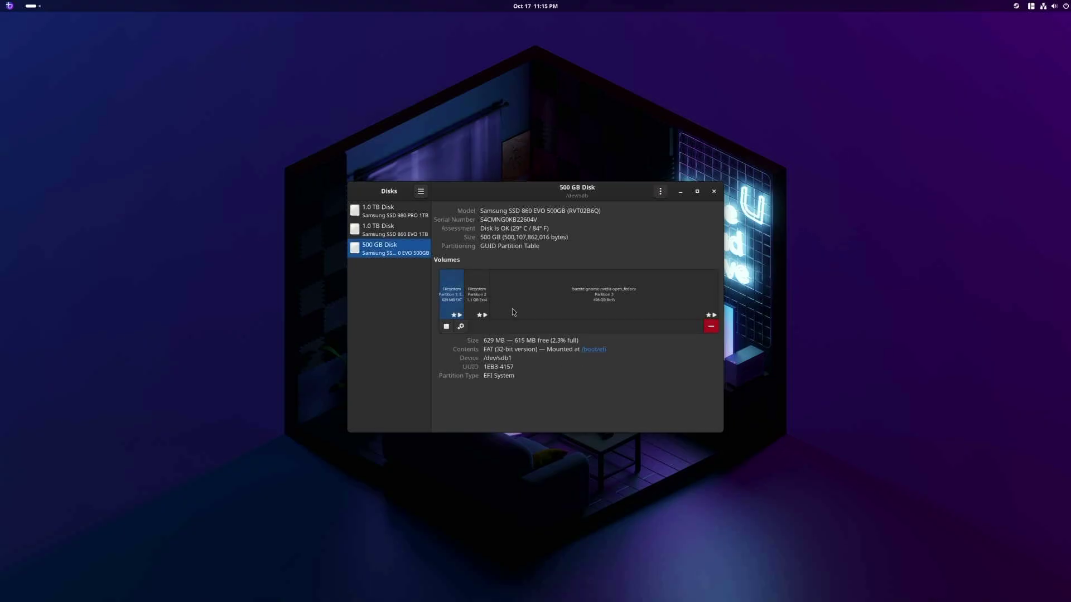
{"action": "left_click", "coordinate": [550, 307]}
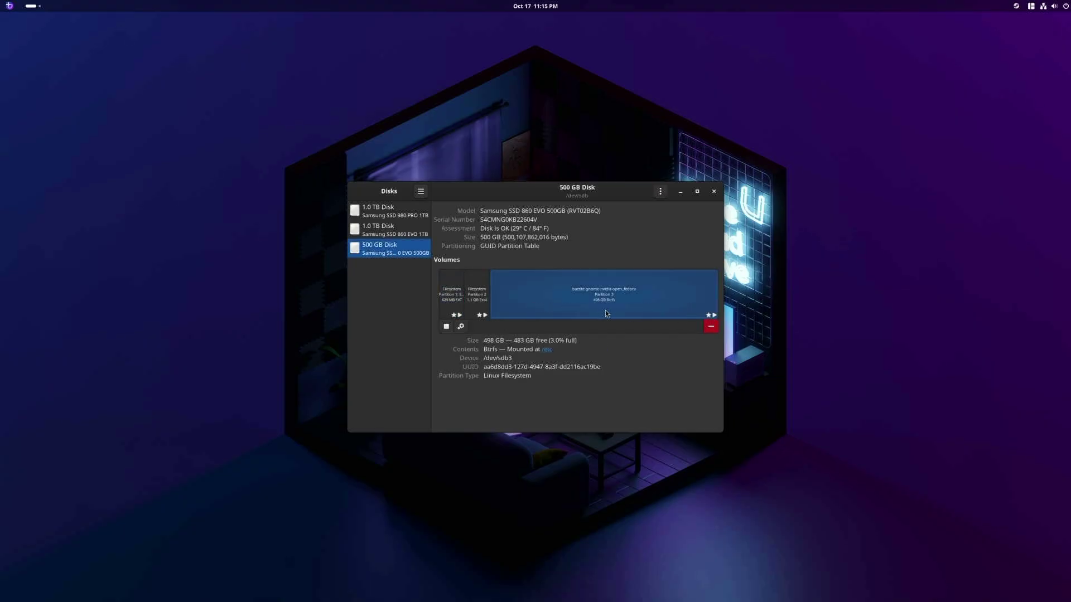
Resize the Bazzite partition down to 150 GB and authorize it with the password.
{"action": "left_click", "coordinate": [461, 326]}
{"action": "left_click", "coordinate": [491, 304]}
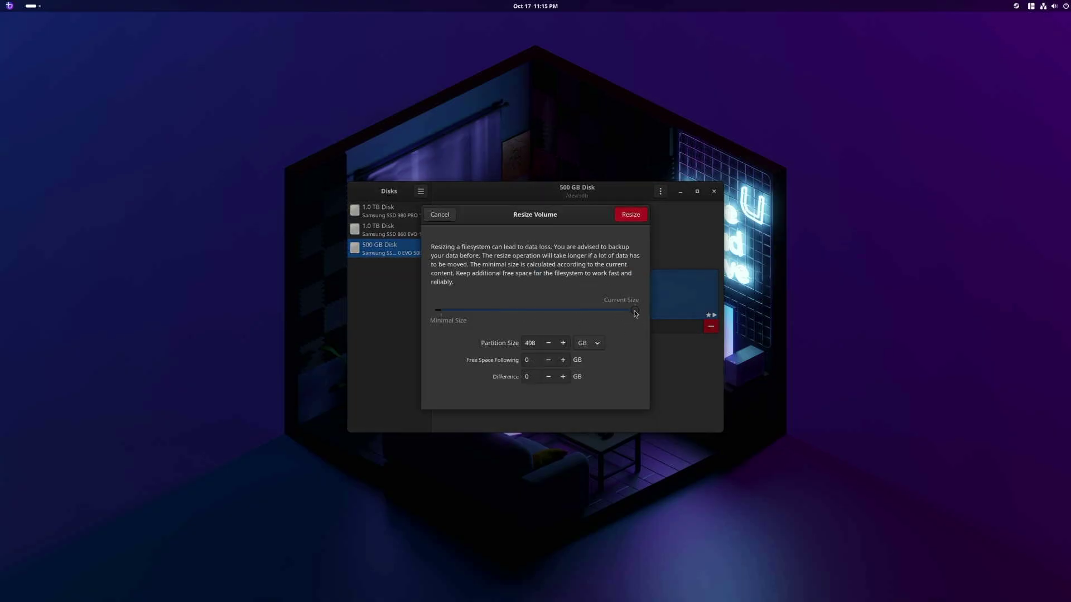
{"action": "left_click_drag", "start_coordinate": [634, 310], "coordinate": [500, 323]}
{"action": "left_click", "coordinate": [549, 343]}
{"action": "left_click", "coordinate": [550, 345]}
{"action": "left_click", "coordinate": [630, 216]}
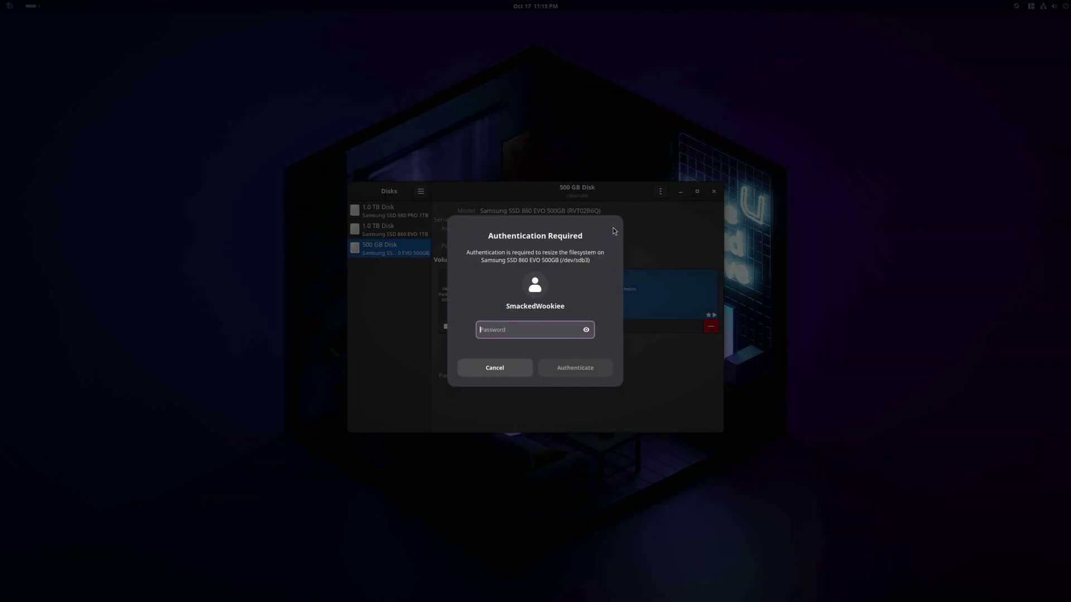
{"action": "type", "text": "********"}
{"action": "key", "text": "Return"}
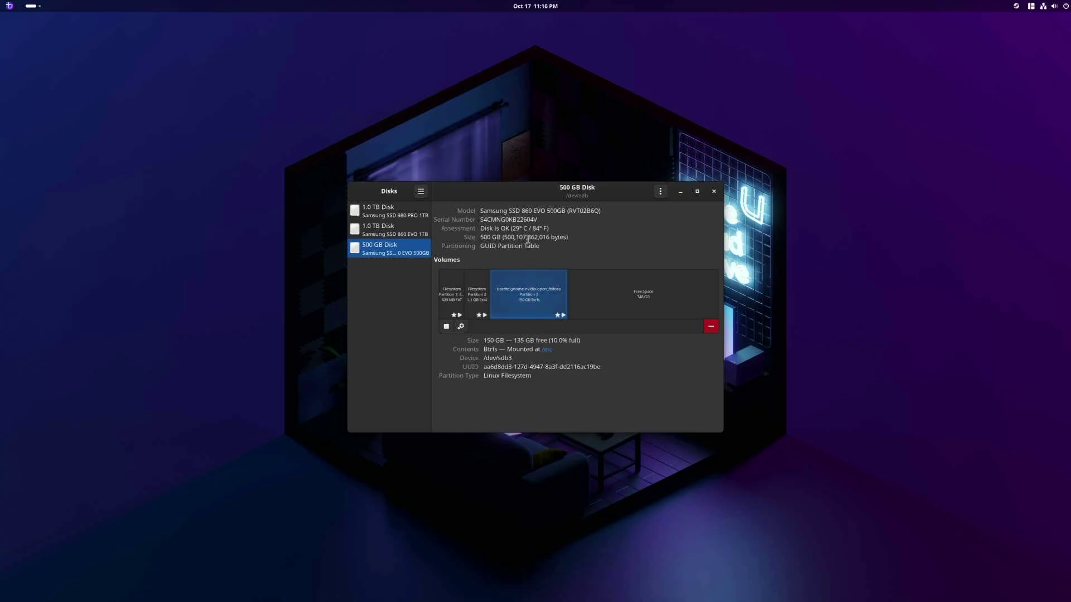
Create a full 348 GB Ext4 partition named 'Games' in the free space, then close Disks.
{"action": "key", "text": "super"}
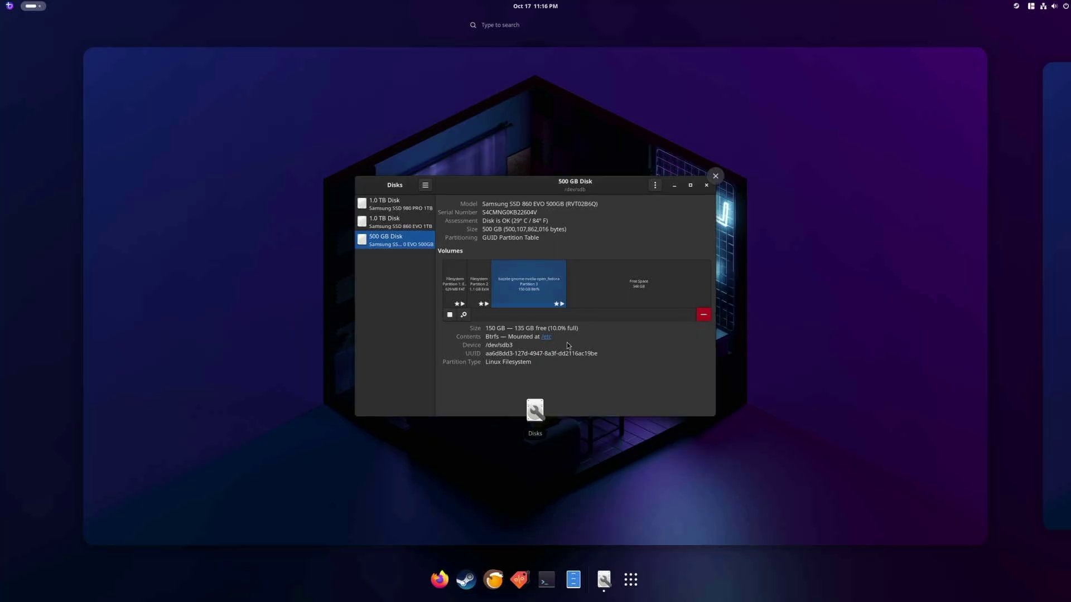
{"action": "left_click", "coordinate": [603, 296]}
{"action": "left_click", "coordinate": [605, 296]}
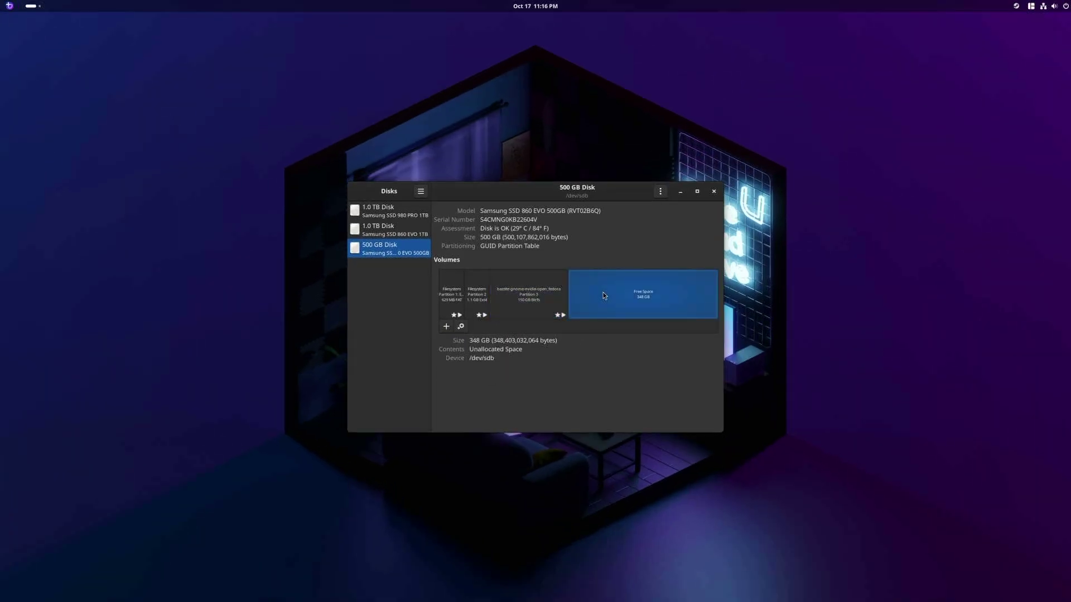
{"action": "left_click", "coordinate": [446, 327]}
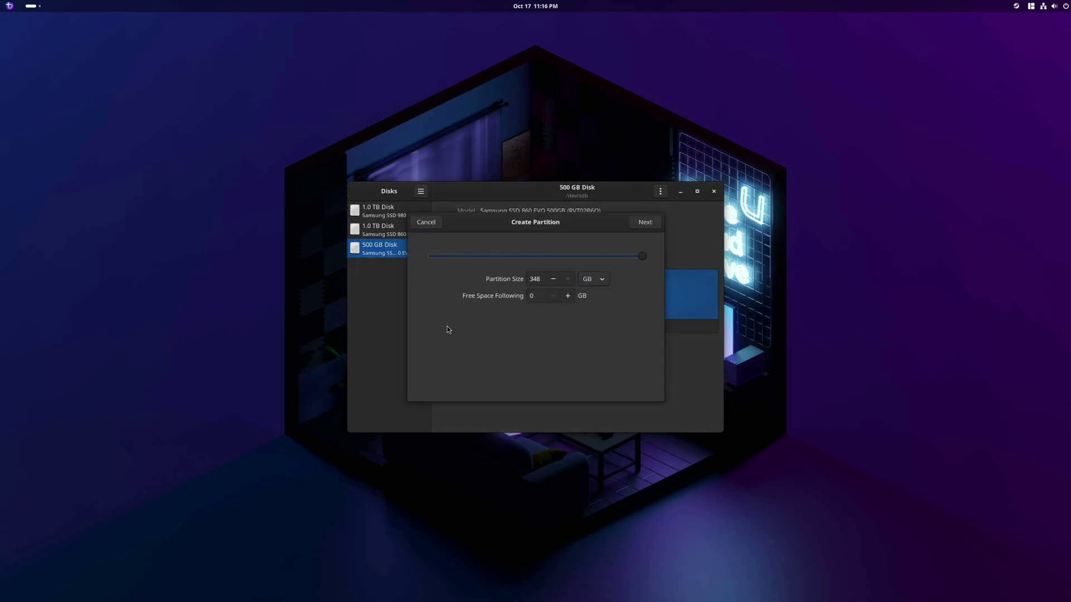
{"action": "left_click", "coordinate": [646, 223]}
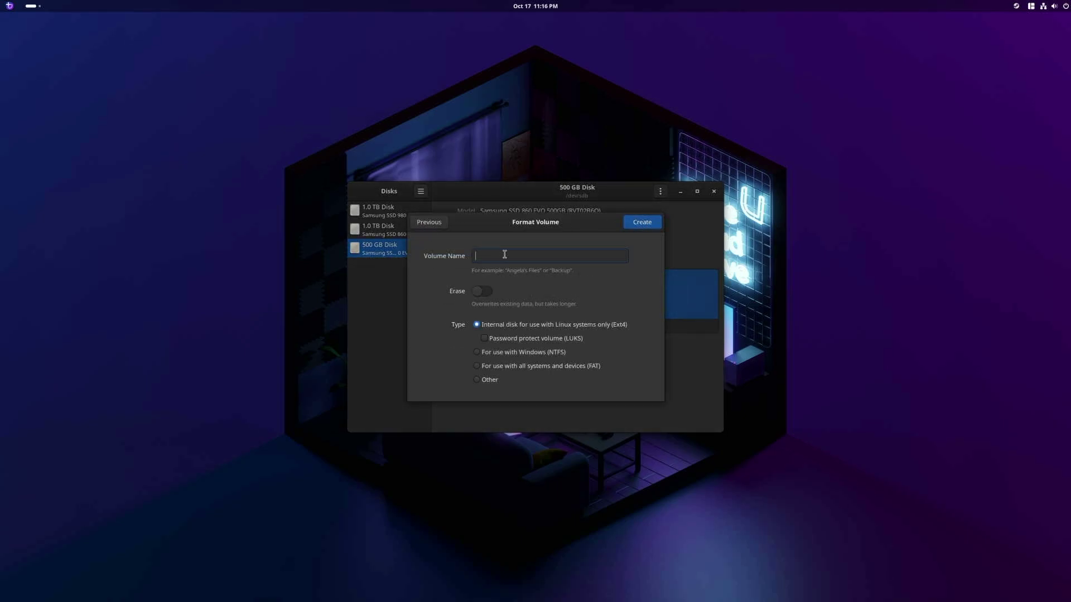
{"action": "type", "text": "GAme"}
{"action": "key", "text": "BackSpace"}
{"action": "key", "text": "BackSpace"}
{"action": "key", "text": "BackSpace"}
{"action": "type", "text": "ames"}
{"action": "left_click", "coordinate": [648, 225]}
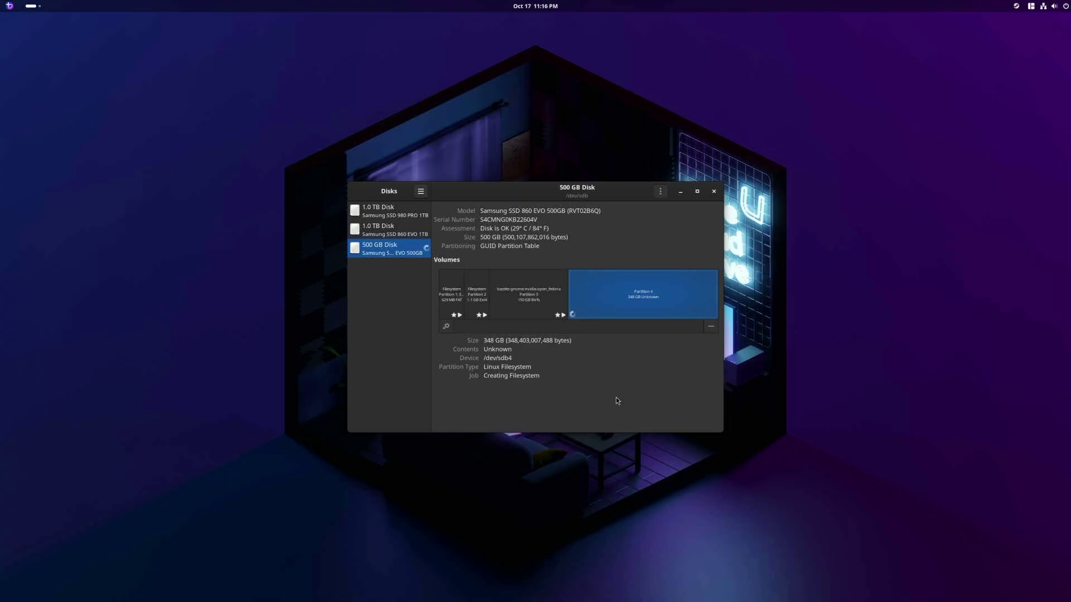
{"action": "left_click", "coordinate": [714, 191]}
{"action": "key", "text": "super"}
Launch Steam, enable GPU accelerated rendering in web views under Interface, and restart Steam.
{"action": "left_click", "coordinate": [482, 592]}
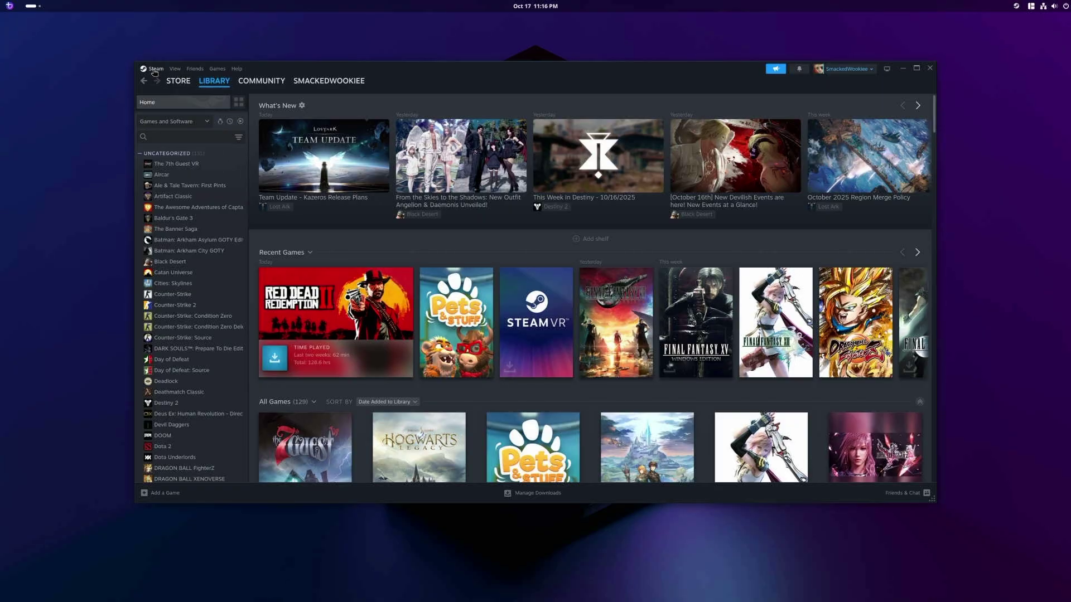
{"action": "left_click", "coordinate": [155, 70]}
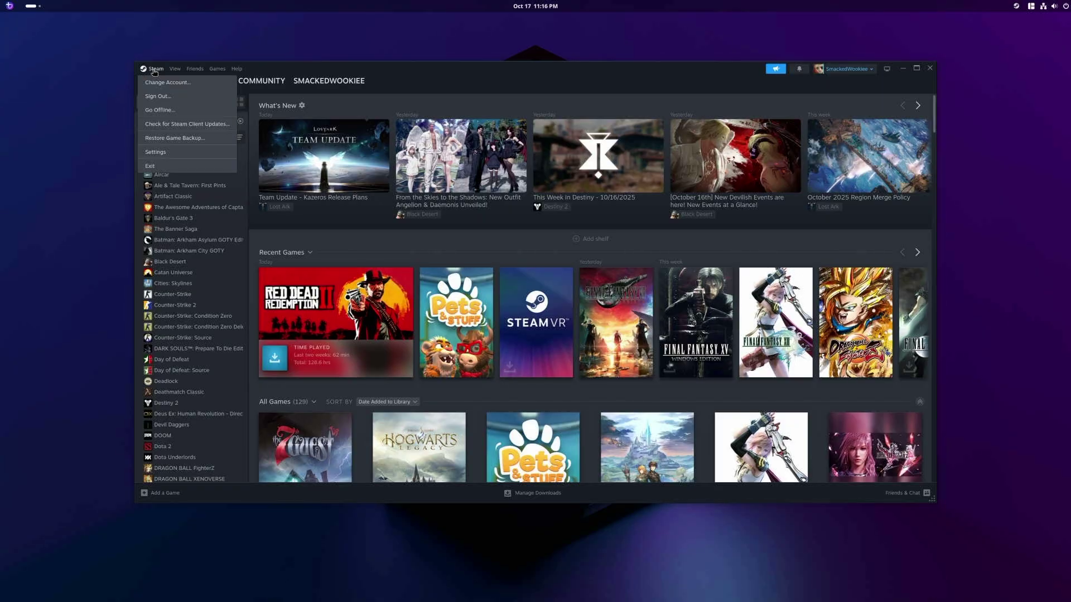
{"action": "left_click", "coordinate": [155, 152]}
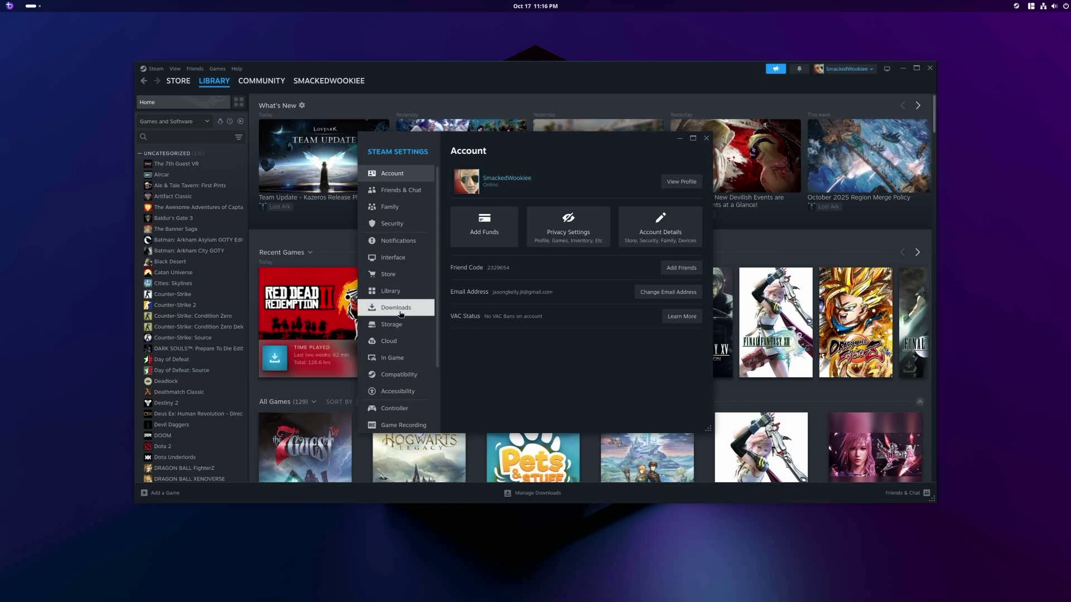
{"action": "left_click", "coordinate": [393, 257]}
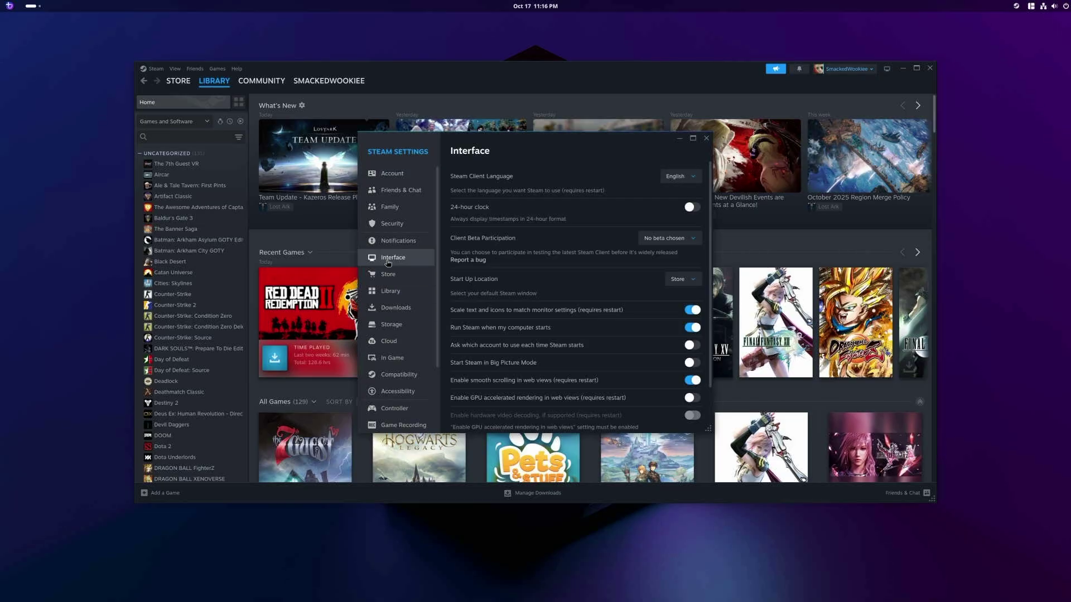
{"action": "scroll", "coordinate": [580, 282], "scroll_direction": "down", "scroll_amount": 1}
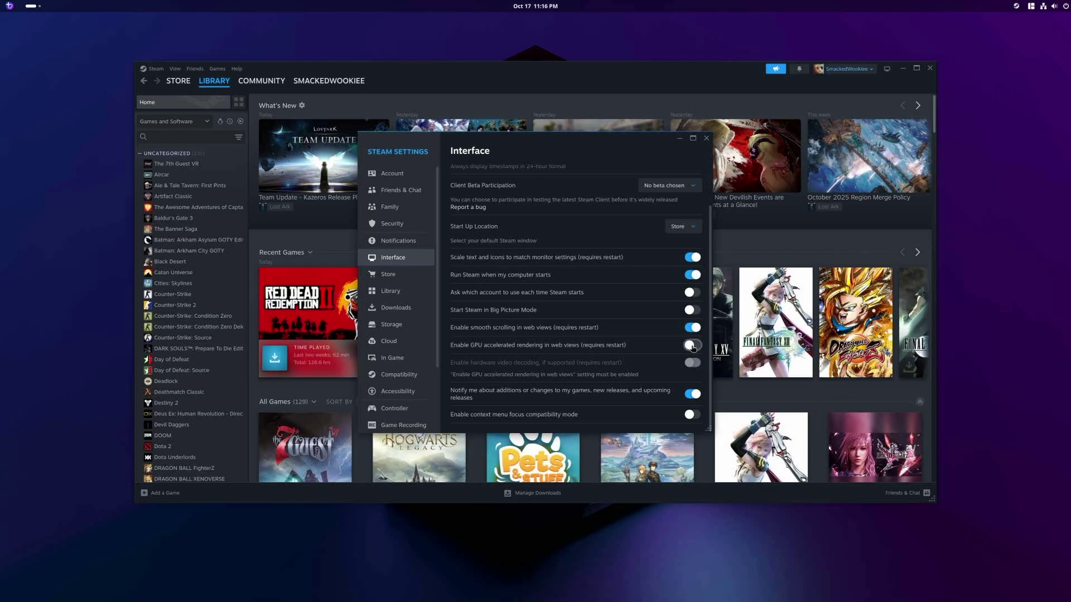
{"action": "left_click", "coordinate": [692, 345]}
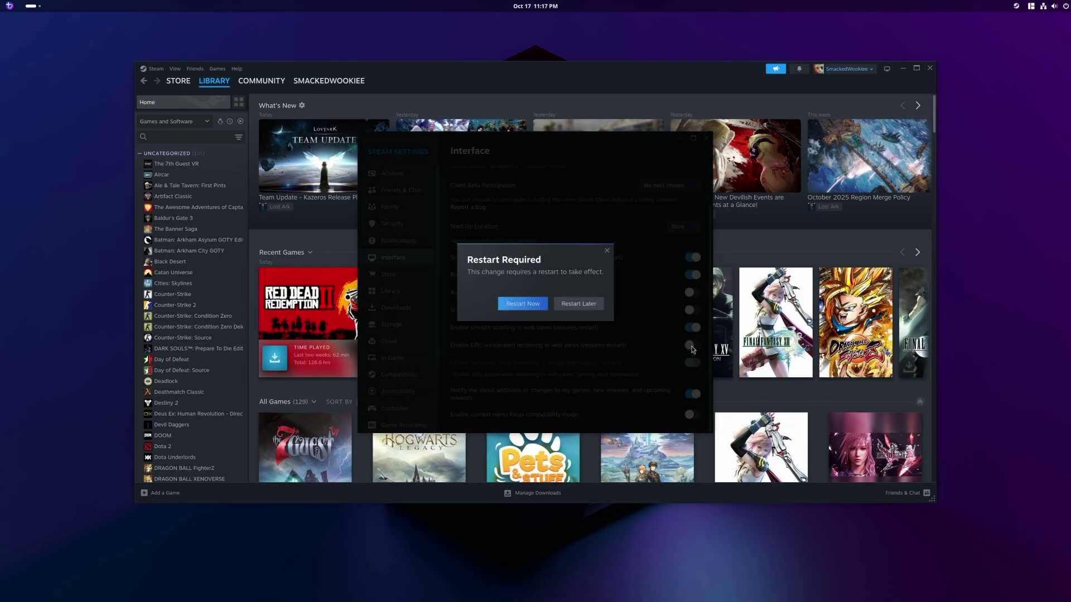
{"action": "left_click", "coordinate": [517, 304]}
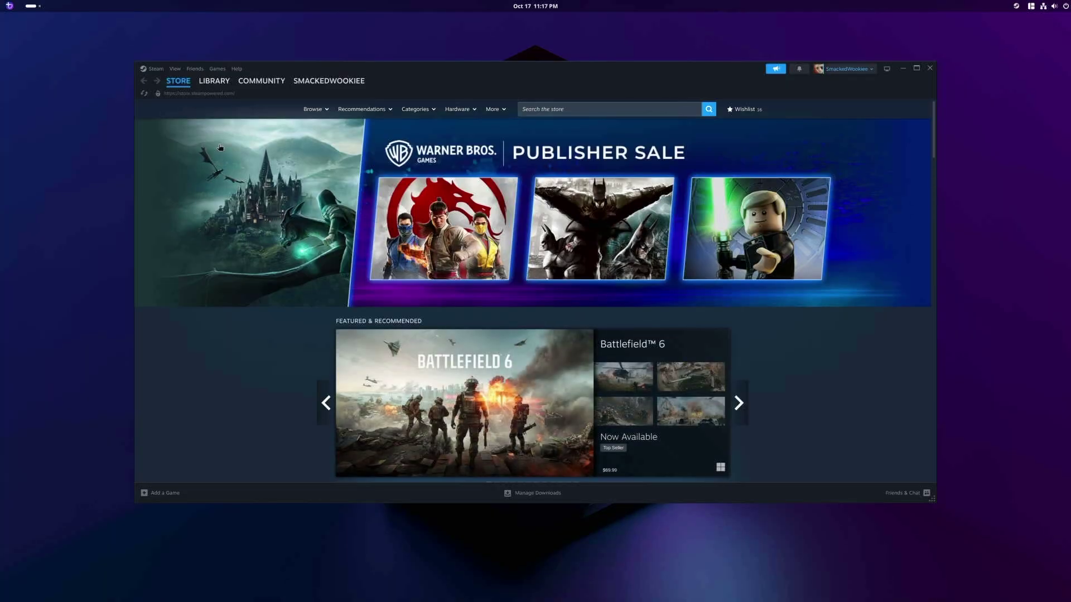
Reopen Steam's Interface settings to confirm GPU rendering and hardware video decoding are on.
{"action": "left_click", "coordinate": [155, 69]}
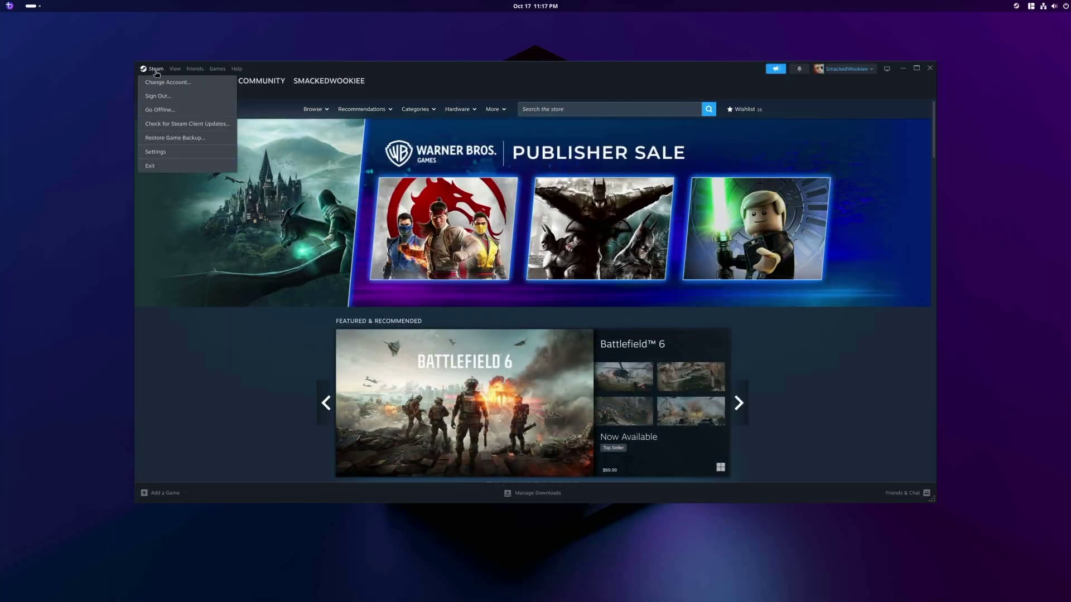
{"action": "left_click", "coordinate": [159, 151]}
{"action": "left_click", "coordinate": [403, 260]}
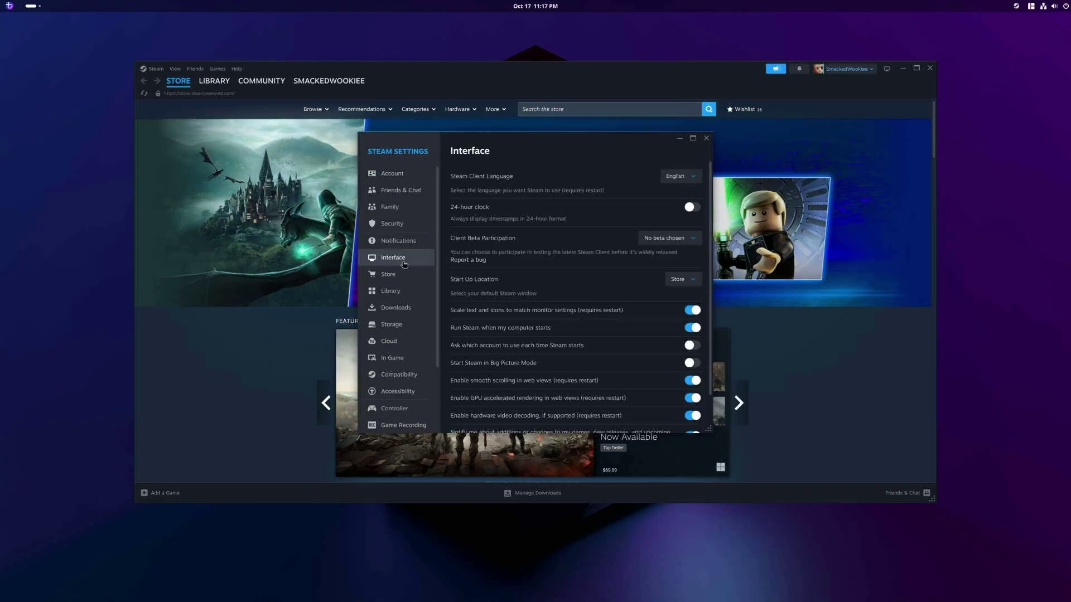
{"action": "scroll", "coordinate": [533, 300], "scroll_direction": "down", "scroll_amount": 2}
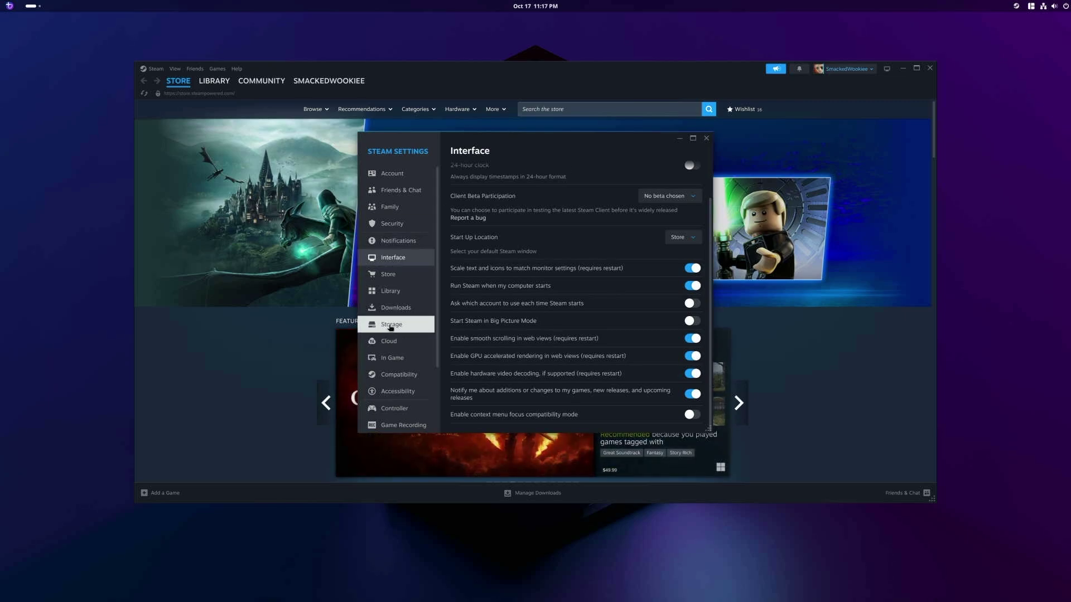
Show the Storage settings and expand the /var/home library drive list.
{"action": "left_click", "coordinate": [390, 326]}
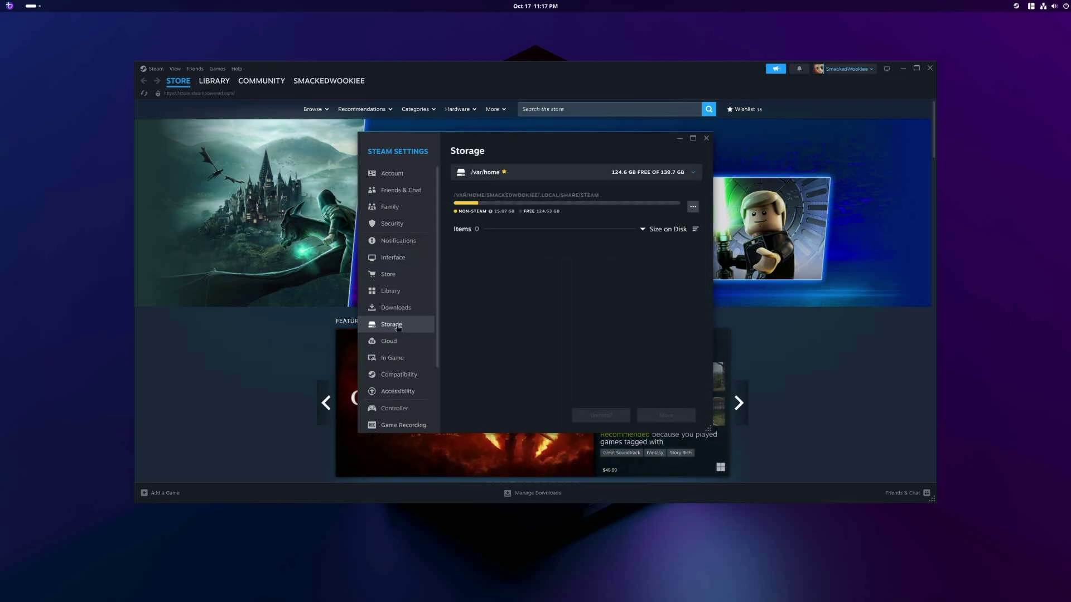
{"action": "left_click", "coordinate": [494, 180]}
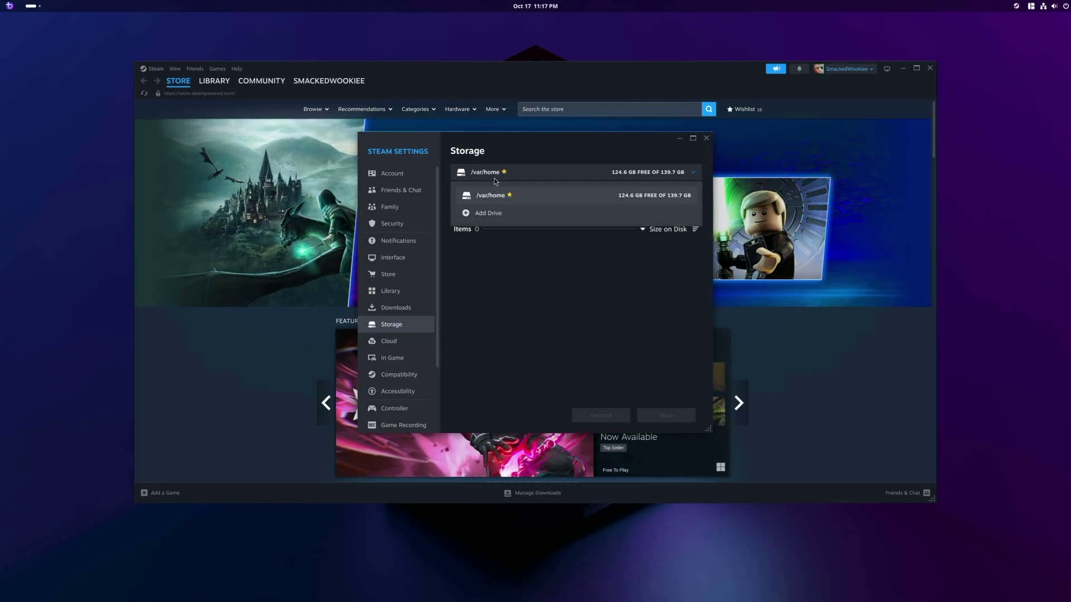
Add a drive by mounting the Games partition with the account password and selecting it.
{"action": "left_click", "coordinate": [550, 219]}
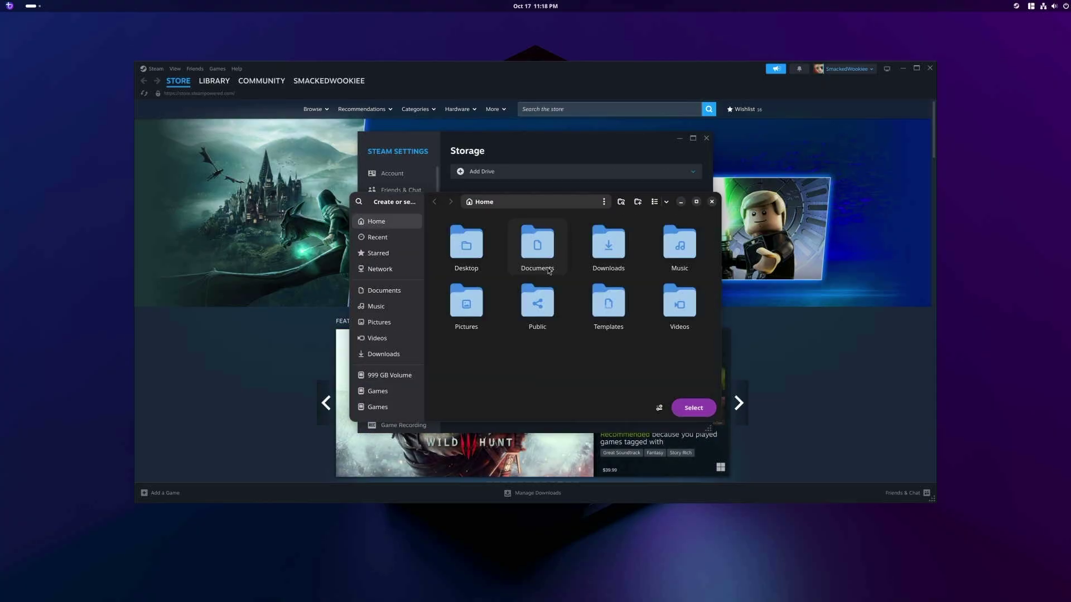
{"action": "left_click", "coordinate": [385, 410]}
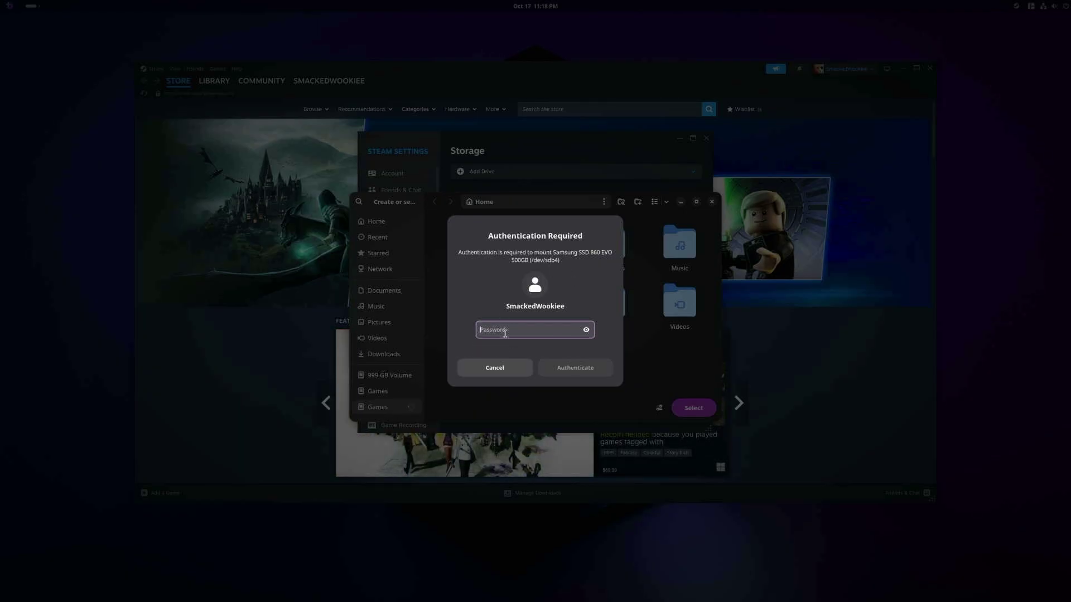
{"action": "type", "text": "********"}
{"action": "key", "text": "Return"}
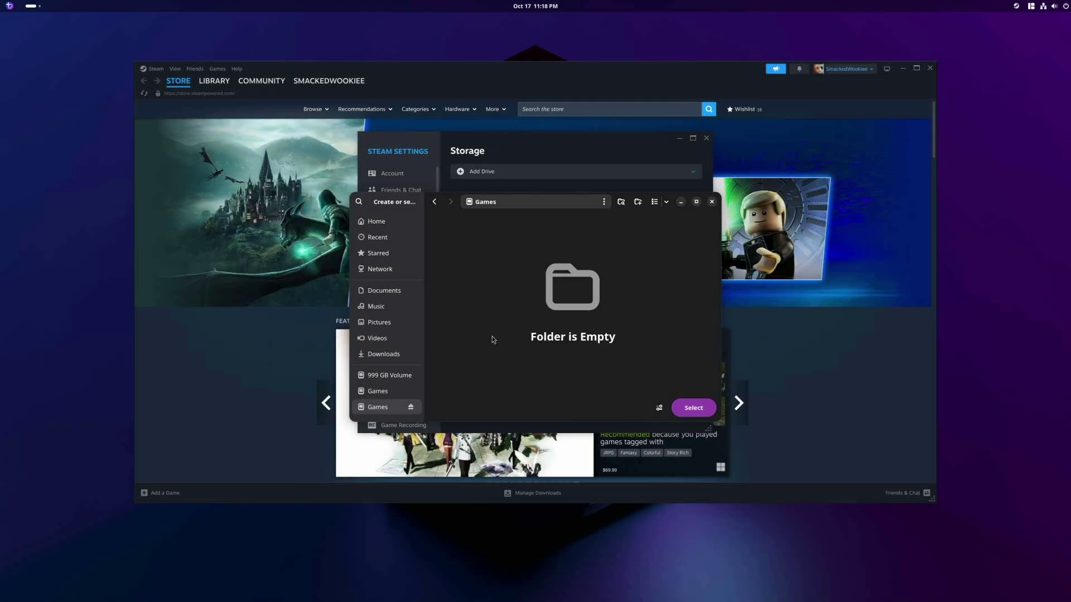
{"action": "left_click", "coordinate": [693, 409]}
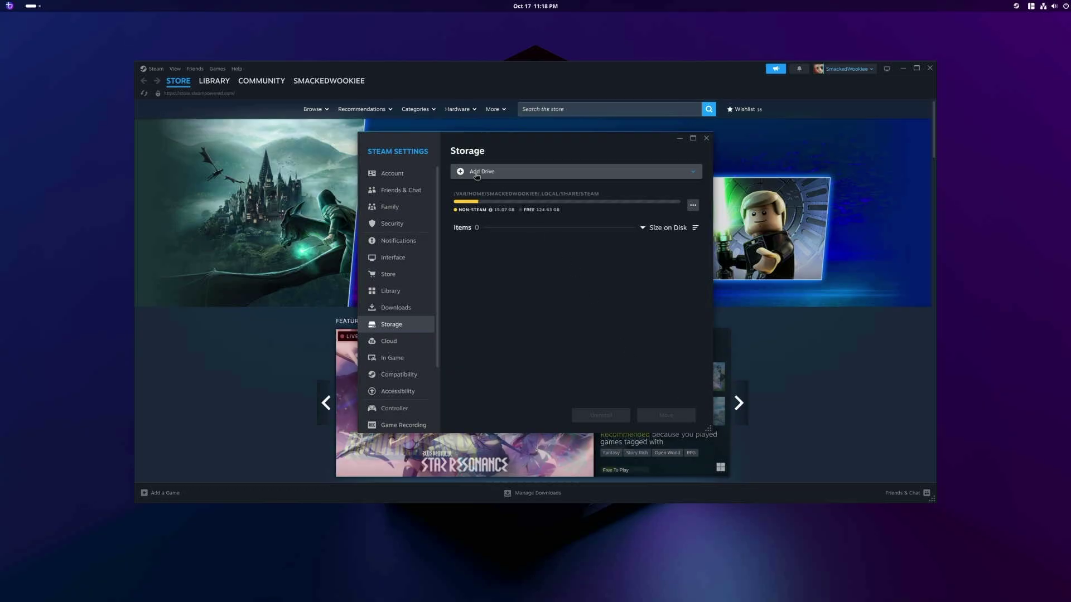
Open Red Dead Redemption 2 from the library and start its install.
{"action": "left_click", "coordinate": [706, 138]}
{"action": "left_click", "coordinate": [211, 98]}
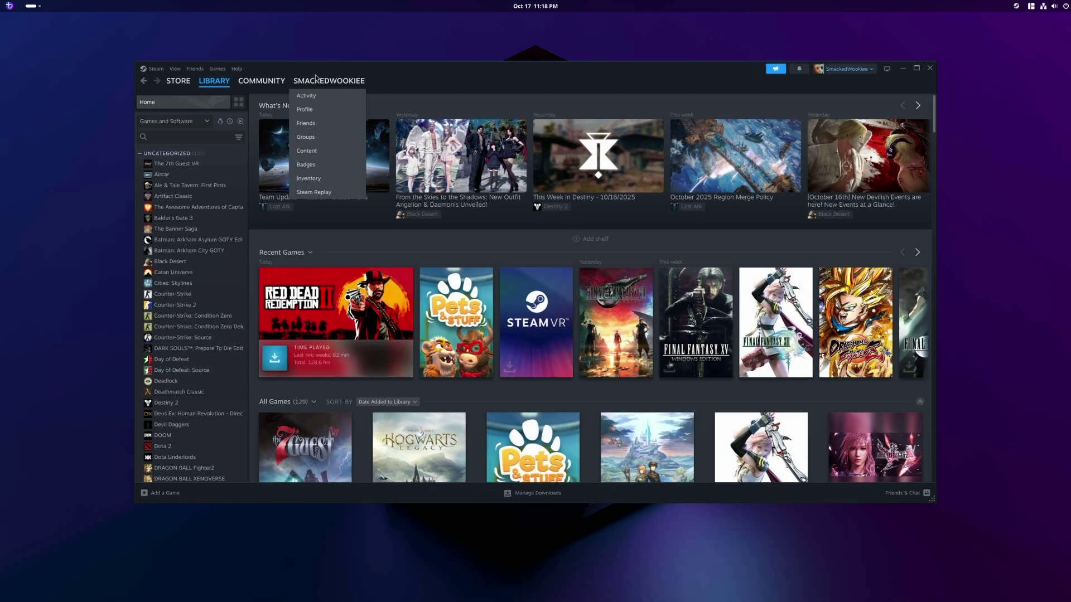
{"action": "left_click", "coordinate": [348, 323]}
{"action": "left_click", "coordinate": [320, 245]}
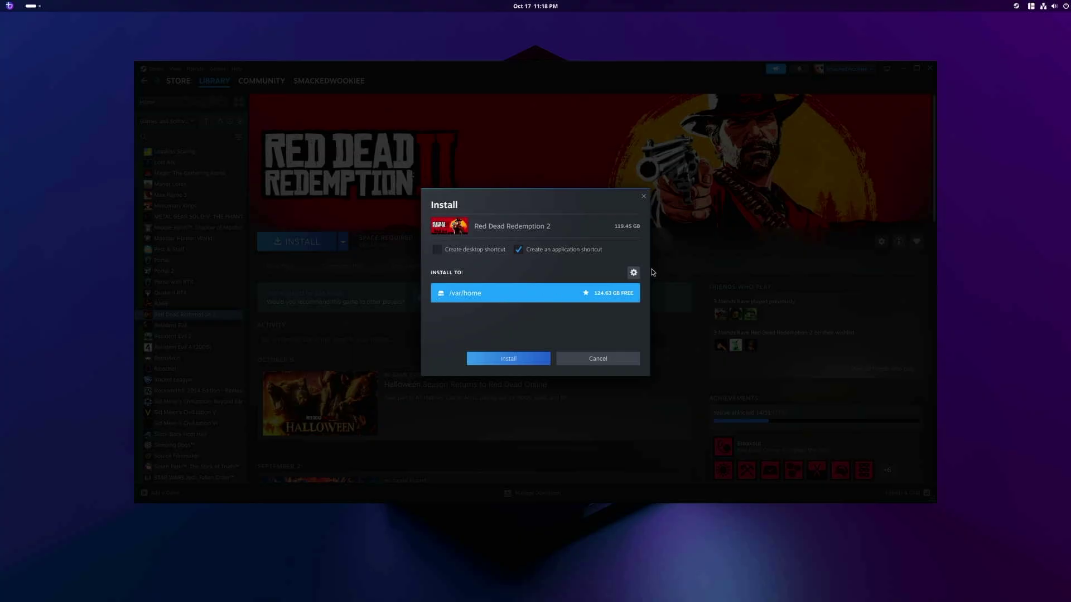
Add the Games partition as a second library drive and return to the install dialog.
{"action": "left_click", "coordinate": [633, 272]}
{"action": "left_click", "coordinate": [645, 177]}
{"action": "left_click", "coordinate": [479, 215]}
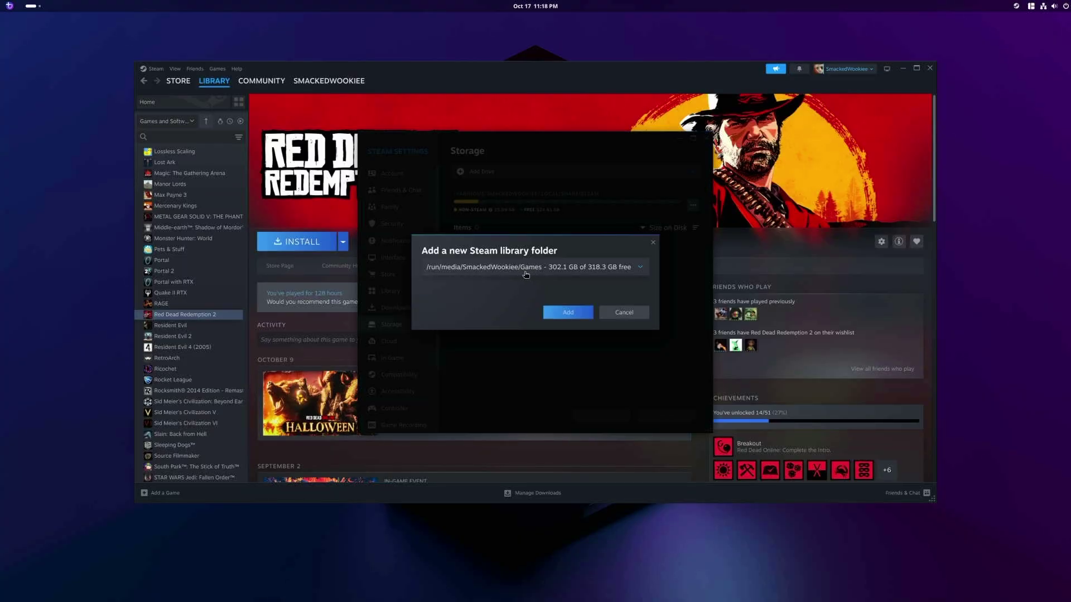
{"action": "left_click", "coordinate": [568, 313]}
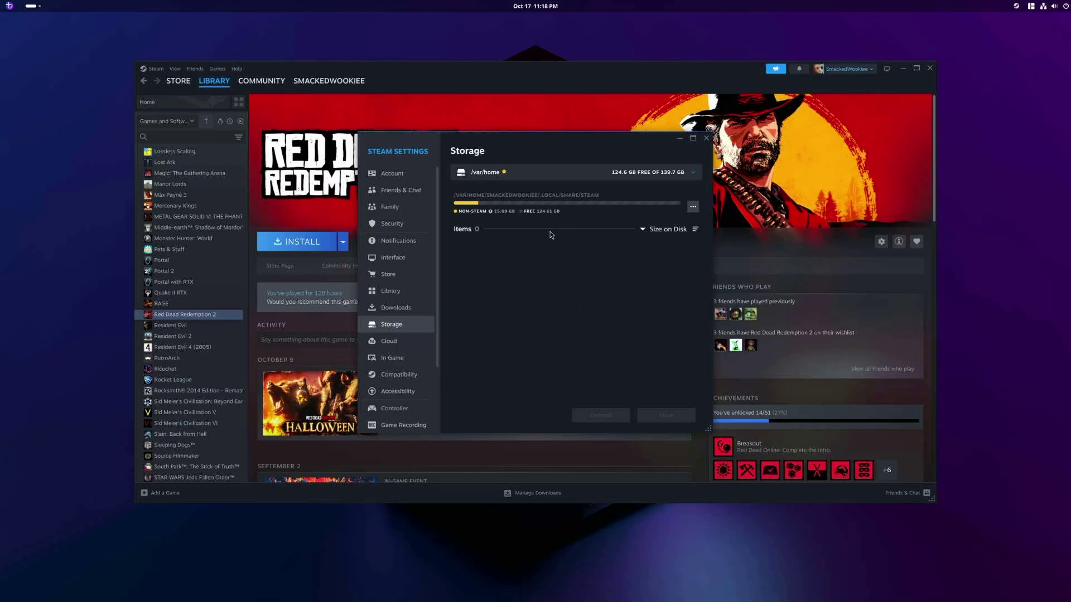
{"action": "left_click", "coordinate": [659, 174]}
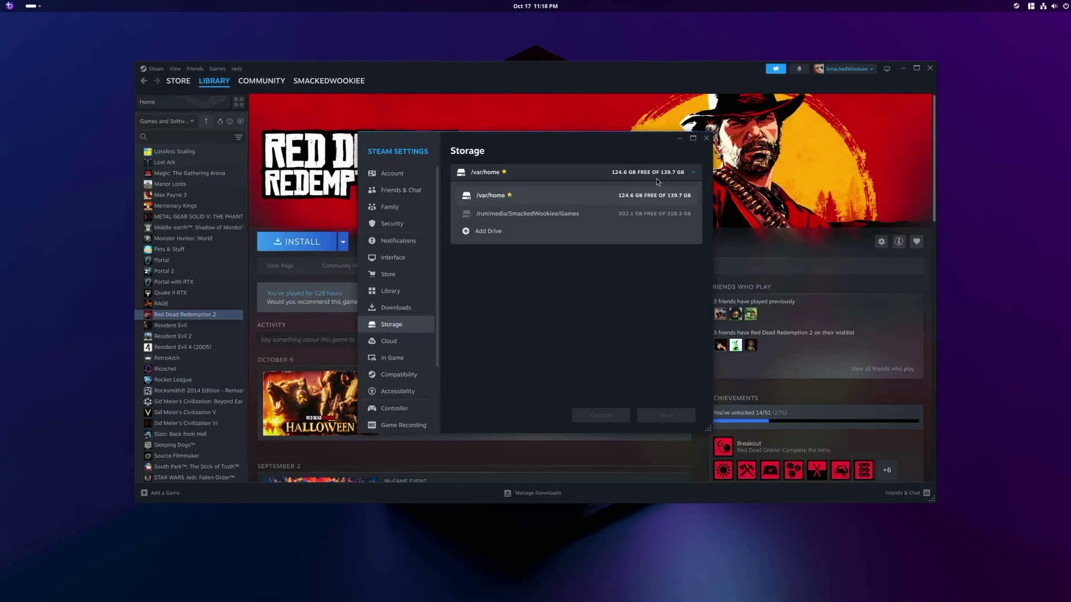
{"action": "left_click", "coordinate": [503, 219]}
{"action": "left_click", "coordinate": [501, 172]}
{"action": "left_click", "coordinate": [501, 172]}
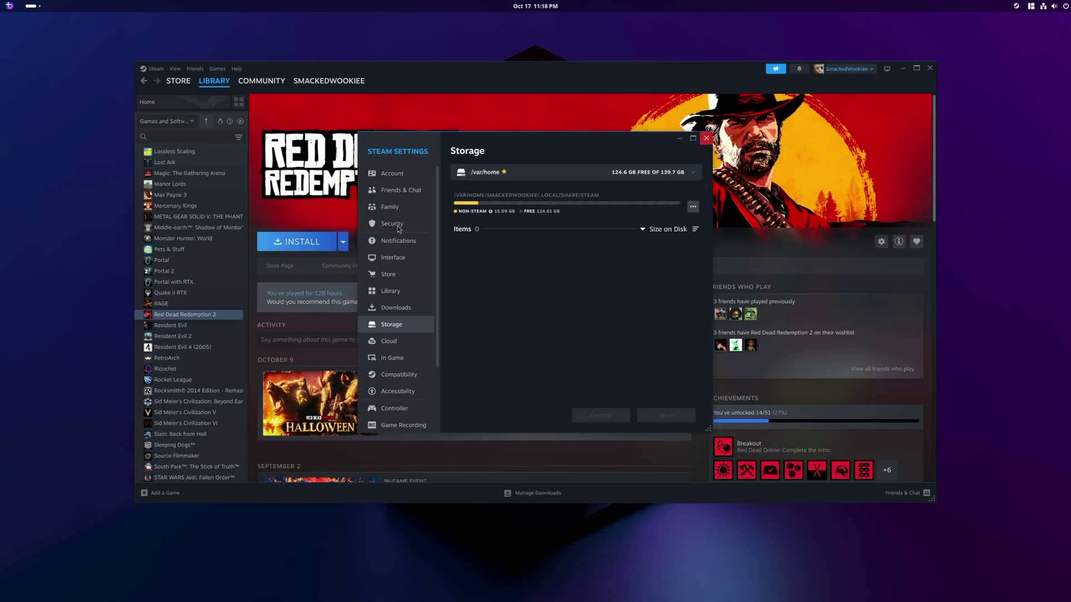
{"action": "left_click", "coordinate": [706, 138]}
{"action": "left_click", "coordinate": [320, 243]}
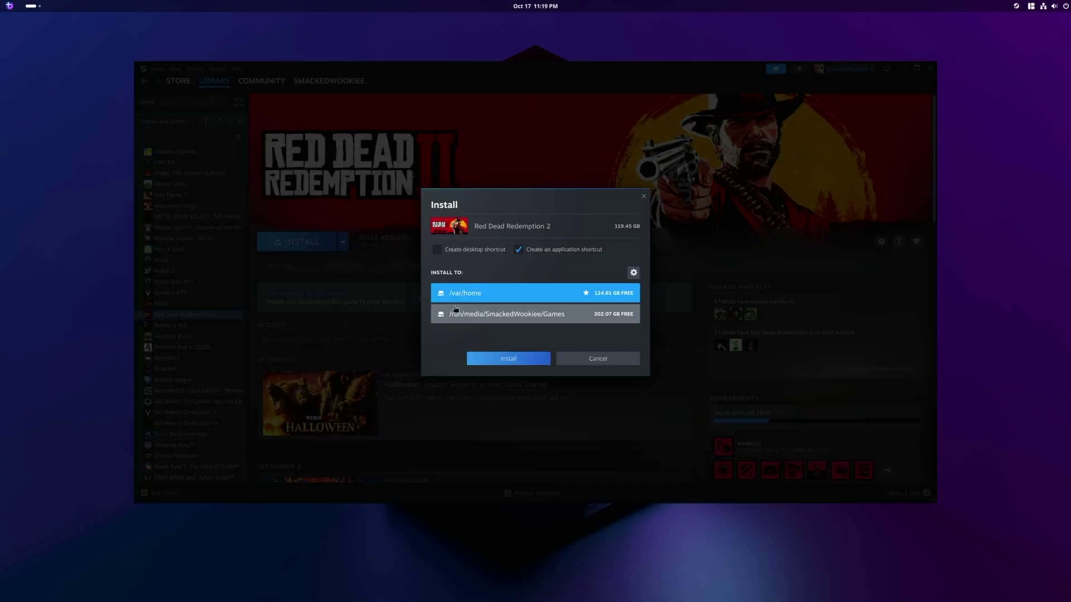
Install Red Dead Redemption 2 to the Games drive and accept the EULA.
{"action": "left_click", "coordinate": [477, 324]}
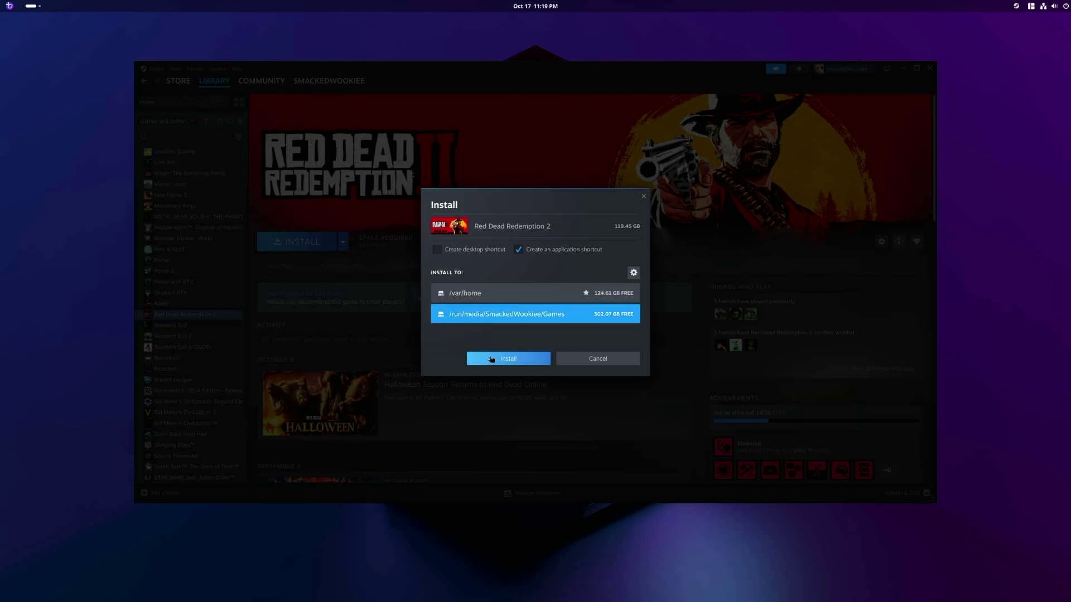
{"action": "left_click", "coordinate": [490, 357]}
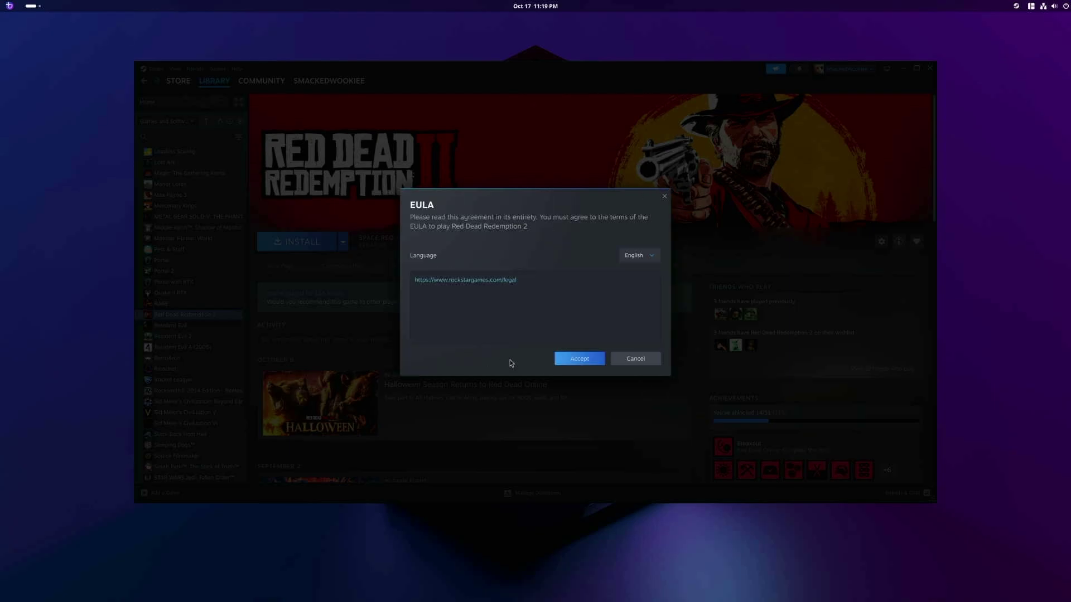
{"action": "left_click", "coordinate": [578, 361]}
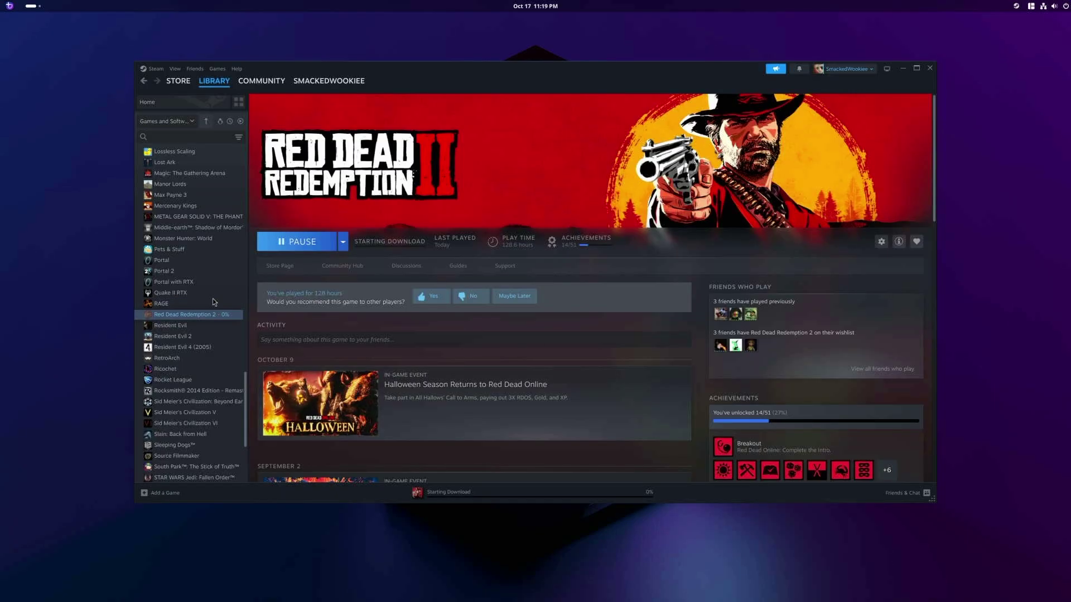
{"action": "scroll", "coordinate": [196, 295], "scroll_direction": "up", "scroll_amount": 5}
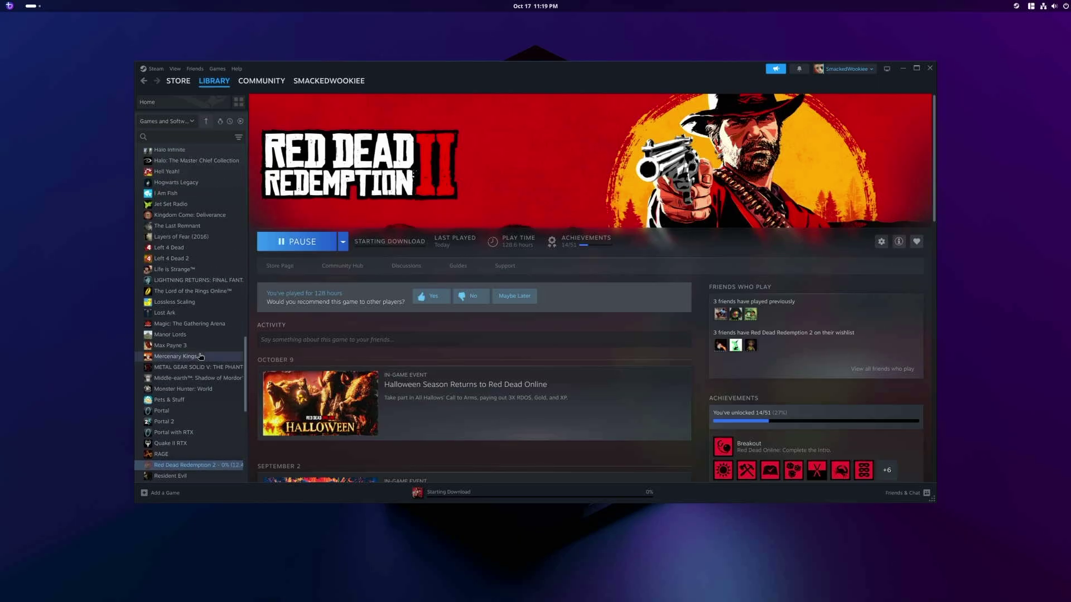
{"action": "left_click", "coordinate": [300, 245]}
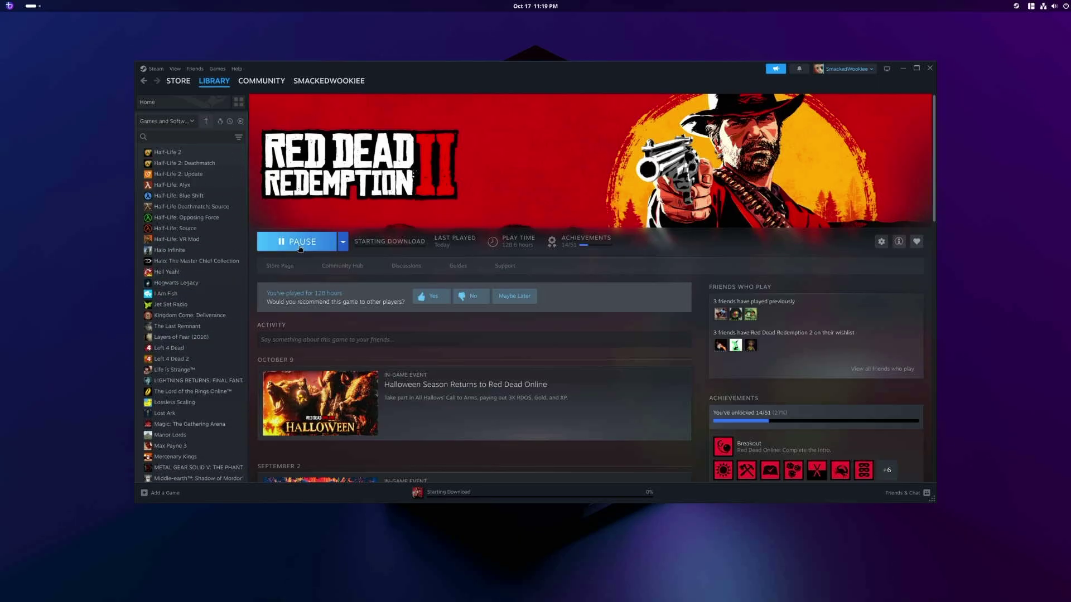
Scroll the library sidebar up to locate Final Fantasy VII Rebirth.
{"action": "left_click", "coordinate": [8, 6]}
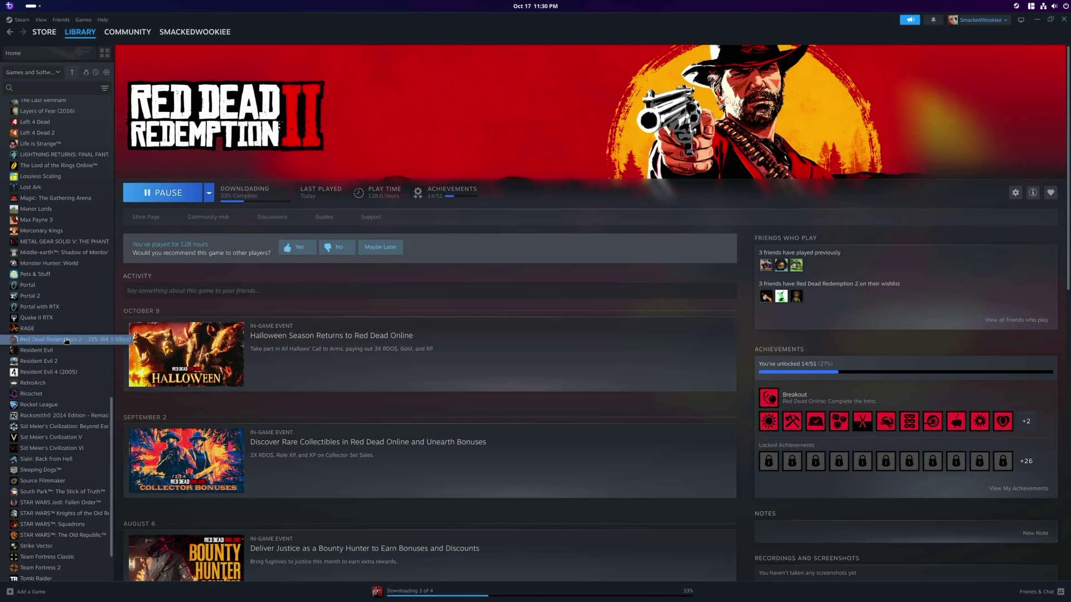
{"action": "scroll", "coordinate": [67, 334], "scroll_direction": "up", "scroll_amount": 3}
{"action": "scroll", "coordinate": [65, 338], "scroll_direction": "up", "scroll_amount": 2}
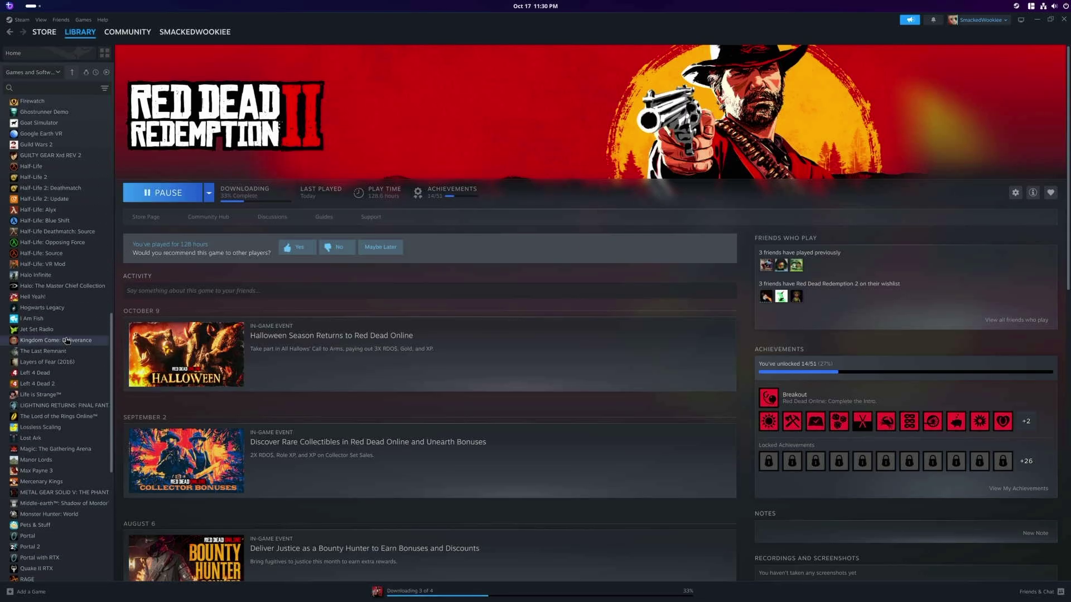
{"action": "scroll", "coordinate": [66, 342], "scroll_direction": "up", "scroll_amount": 1}
{"action": "scroll", "coordinate": [66, 341], "scroll_direction": "up", "scroll_amount": 1}
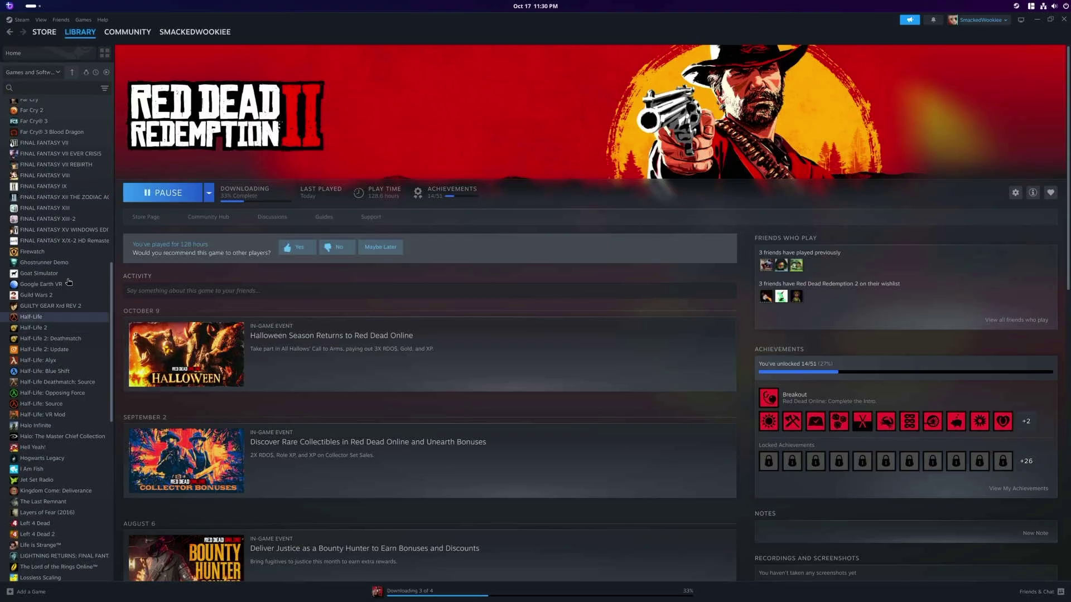
Install Final Fantasy VII Rebirth to the drive with 302.07 GB free and accept the EULA.
{"action": "left_click", "coordinate": [77, 165]}
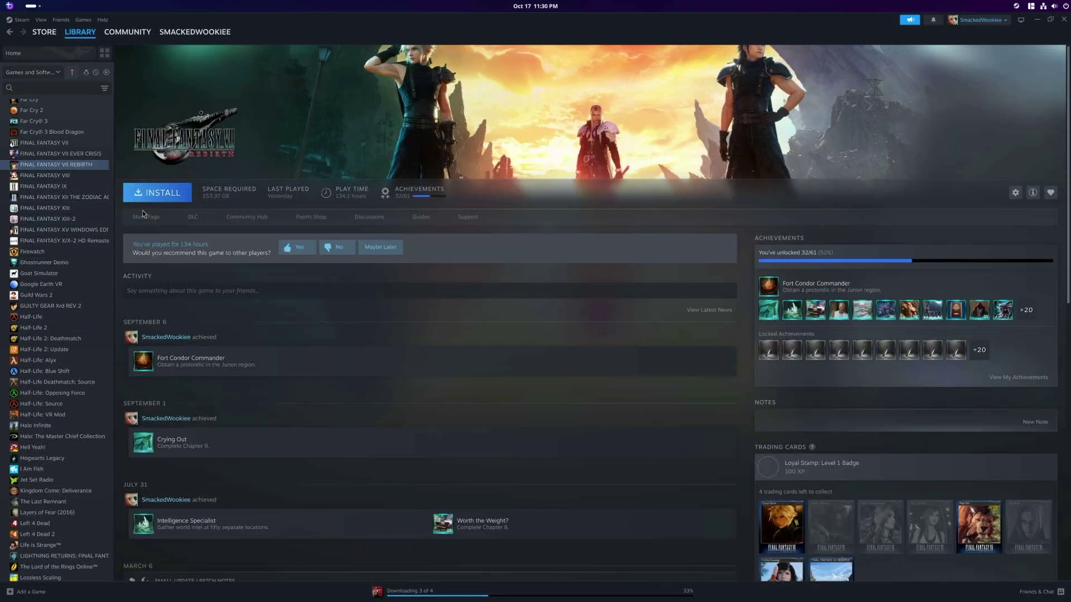
{"action": "left_click", "coordinate": [152, 195]}
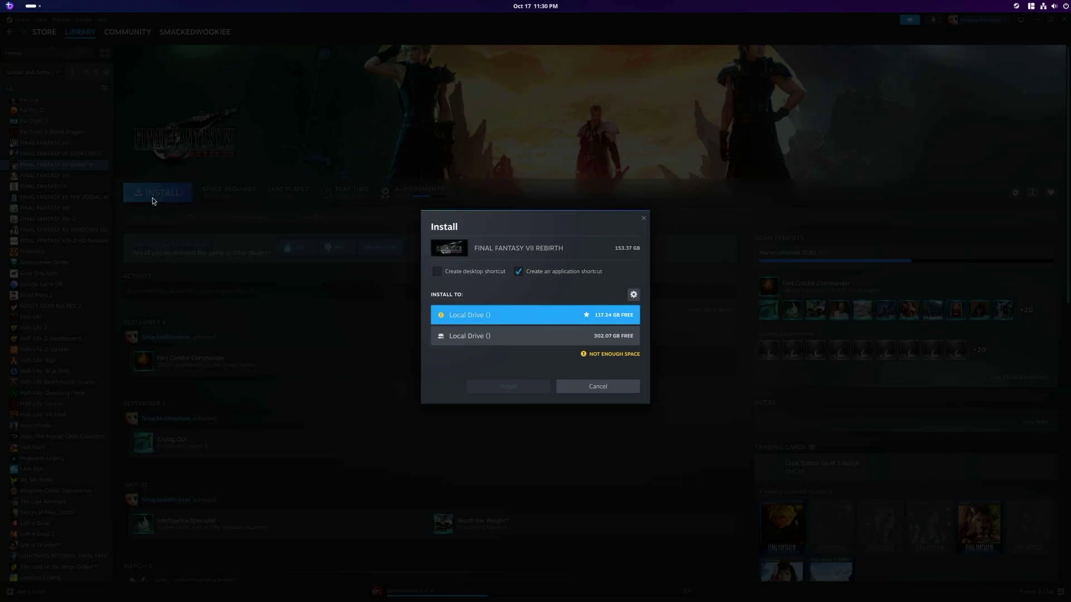
{"action": "left_click", "coordinate": [478, 338]}
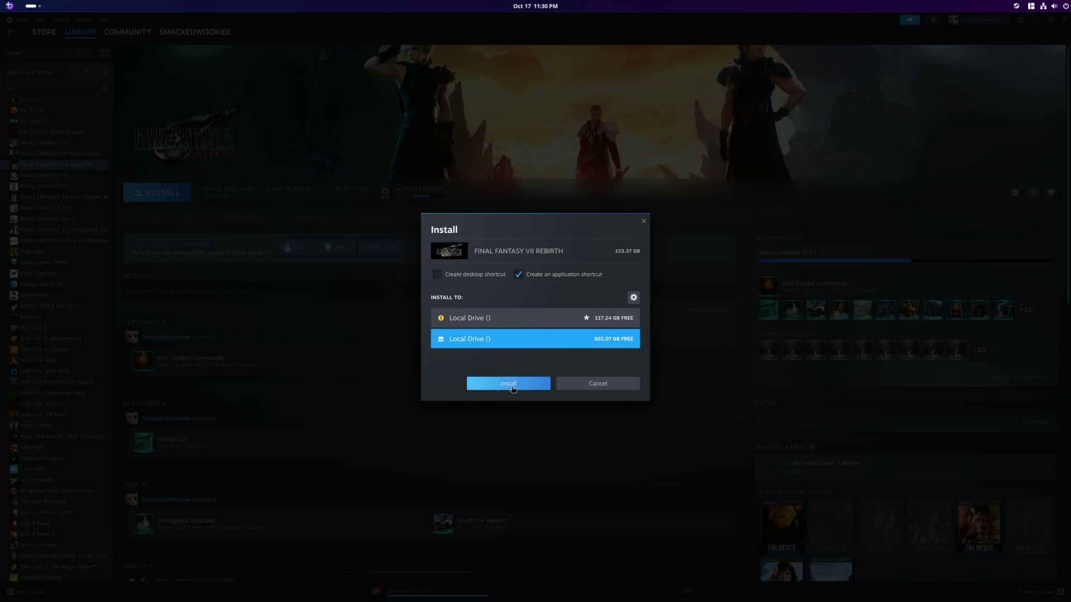
{"action": "left_click", "coordinate": [533, 385]}
{"action": "left_click", "coordinate": [580, 447]}
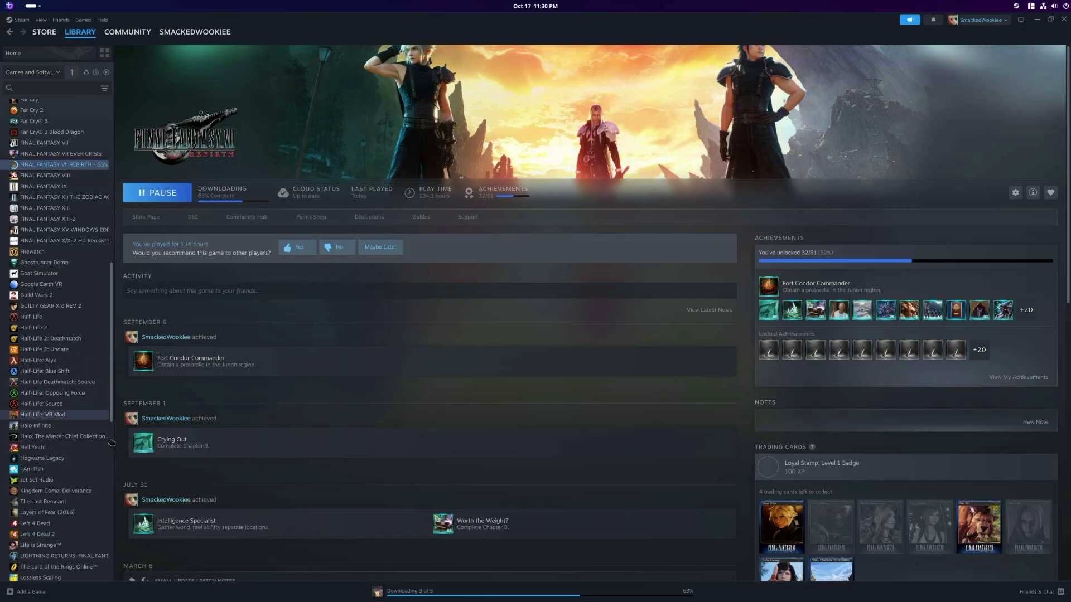
Open the Downloads queue and start Steamworks Common Redistributables downloading immediately.
{"action": "left_click", "coordinate": [428, 593]}
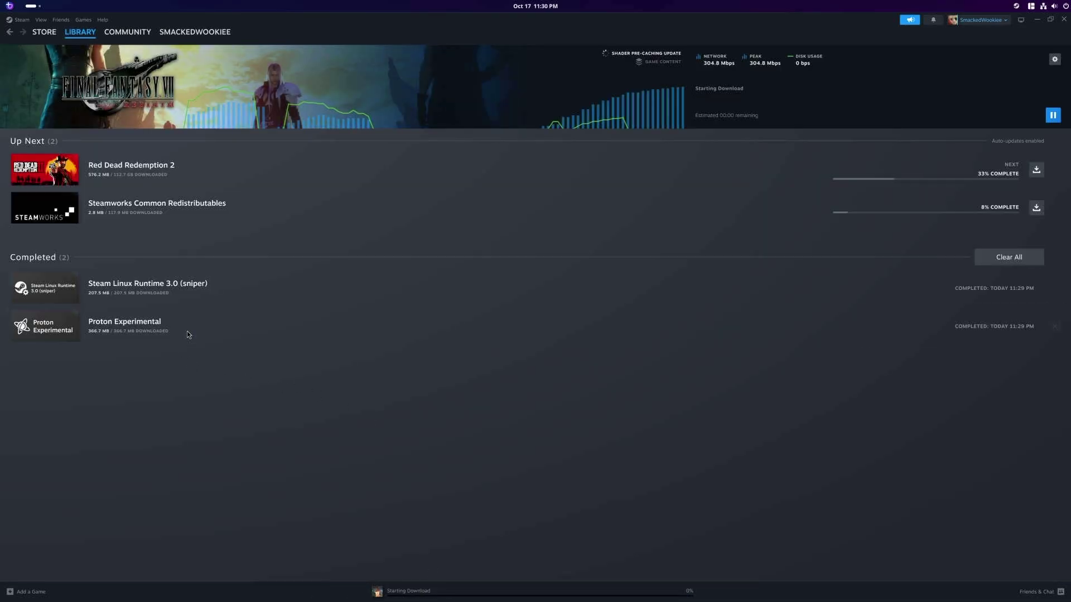
{"action": "left_click", "coordinate": [1036, 208]}
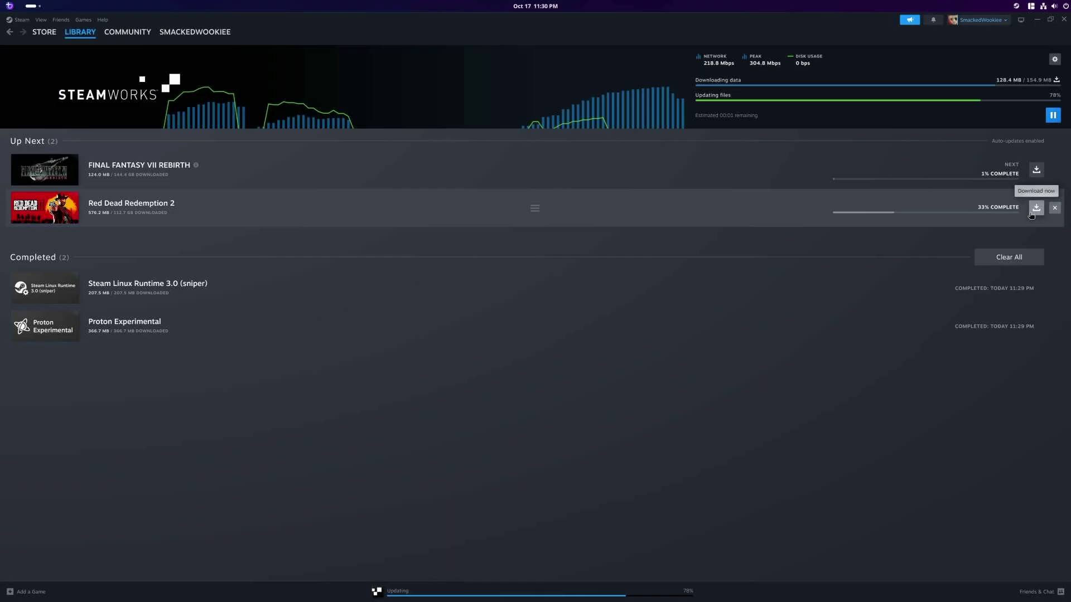